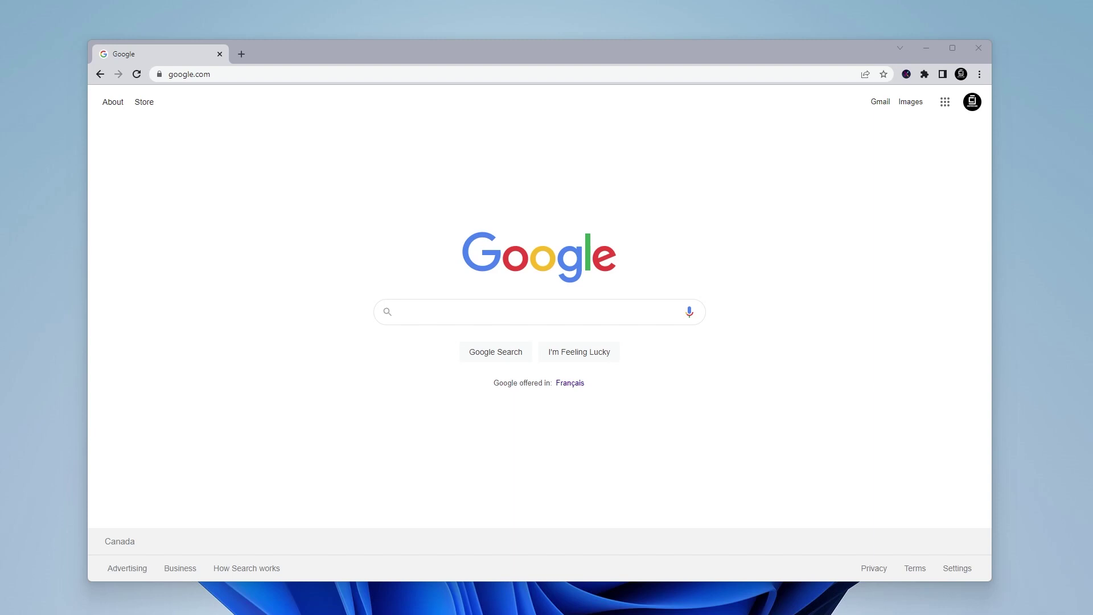
Go to portfolio.metamask.io from Chrome's address bar.
left_click(295, 74)
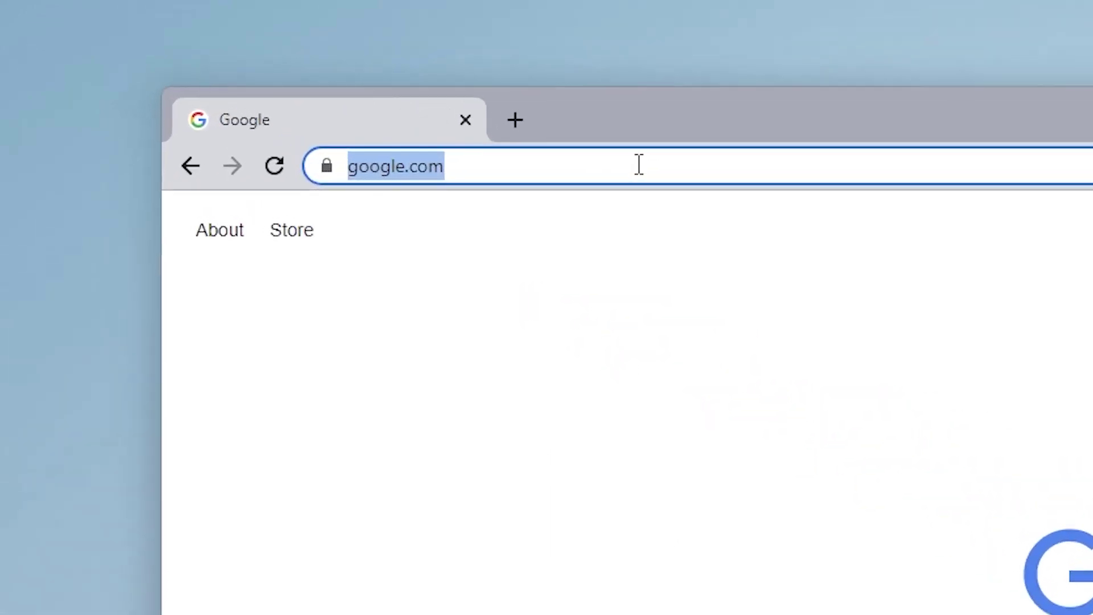
type("portfolio.metamask.")
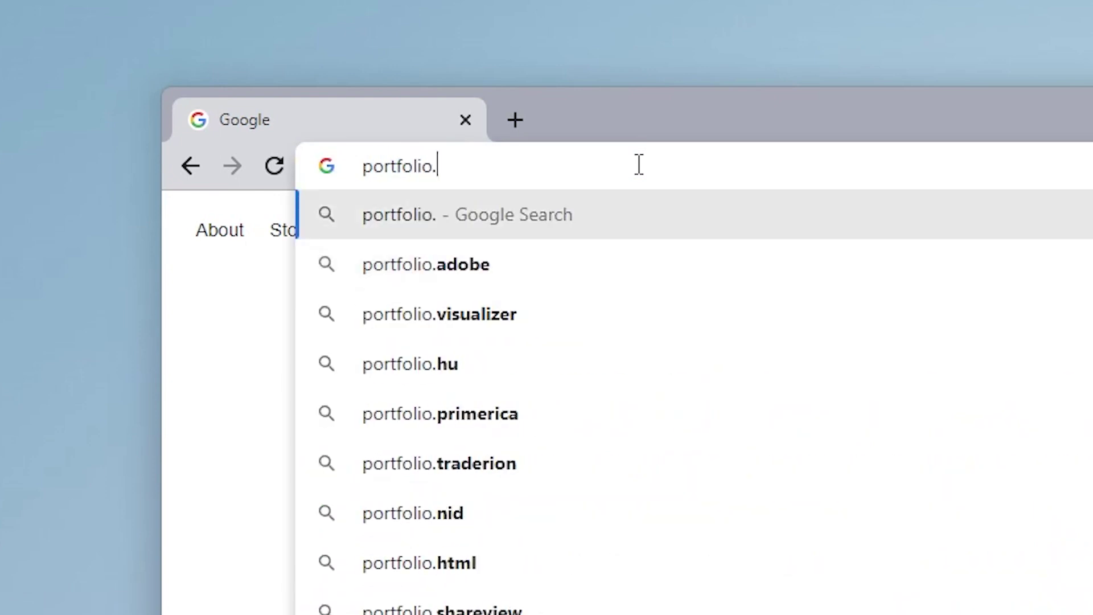
type("io")
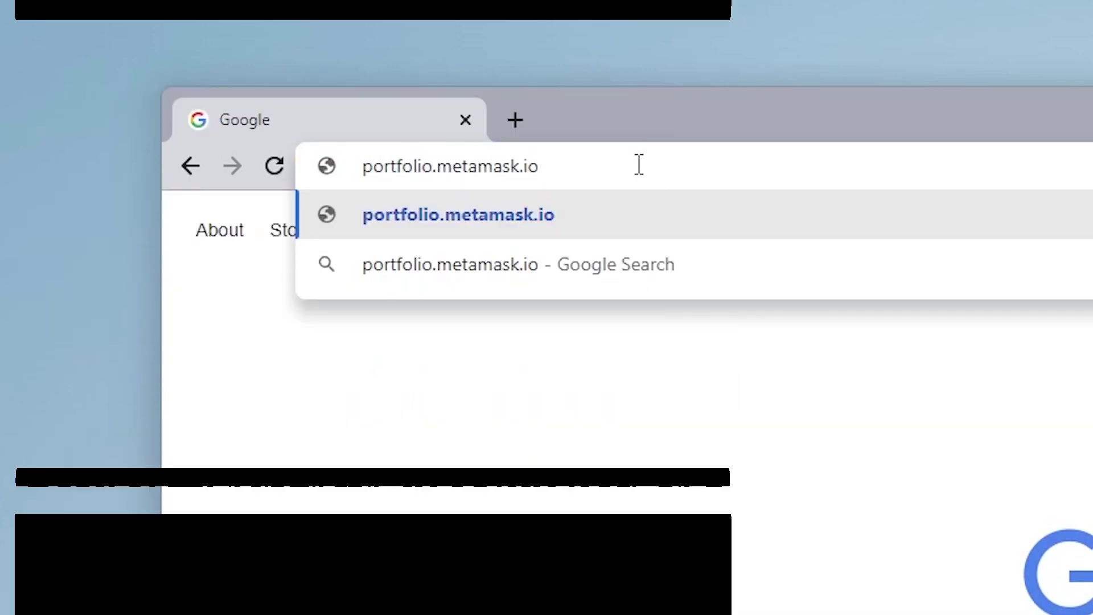
key("Return")
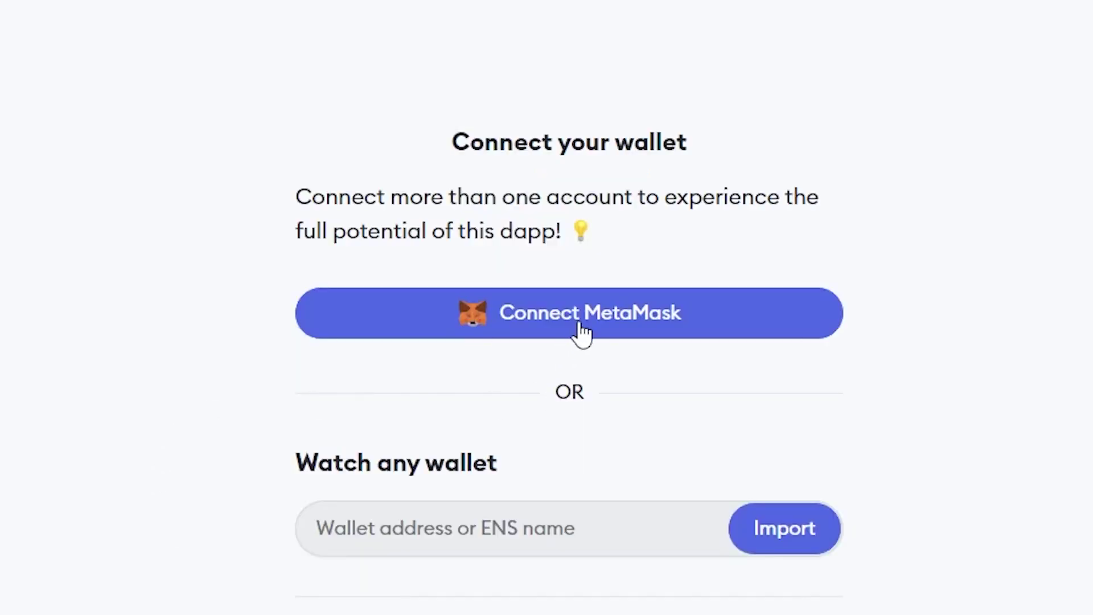
Connect MetaMask's Account 1 to Portfolio to show the $666.58 net worth.
left_click(581, 332)
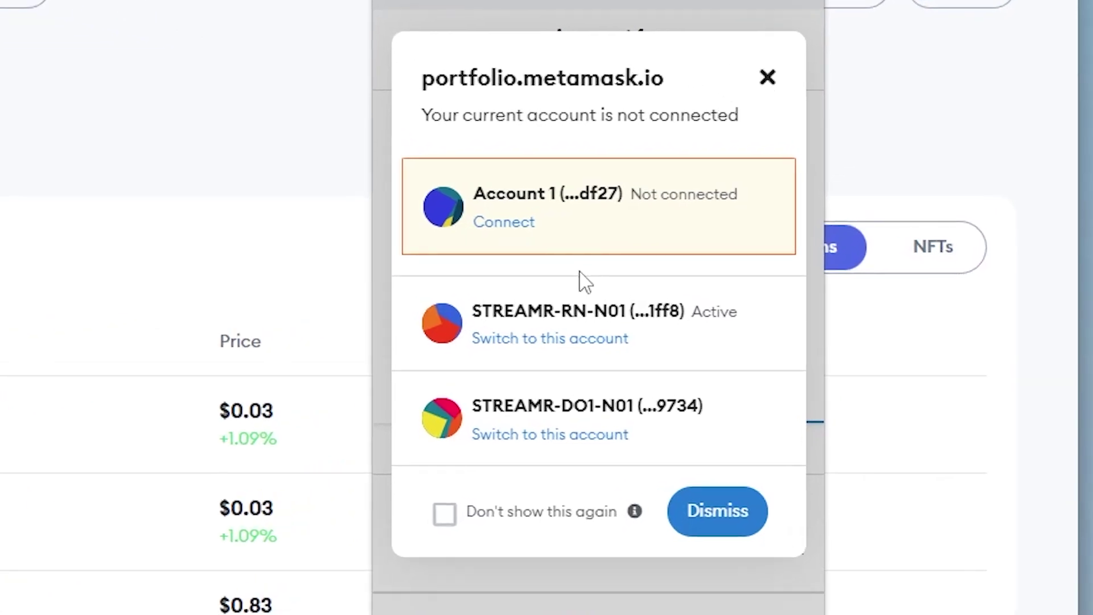
left_click(516, 231)
left_click(913, 170)
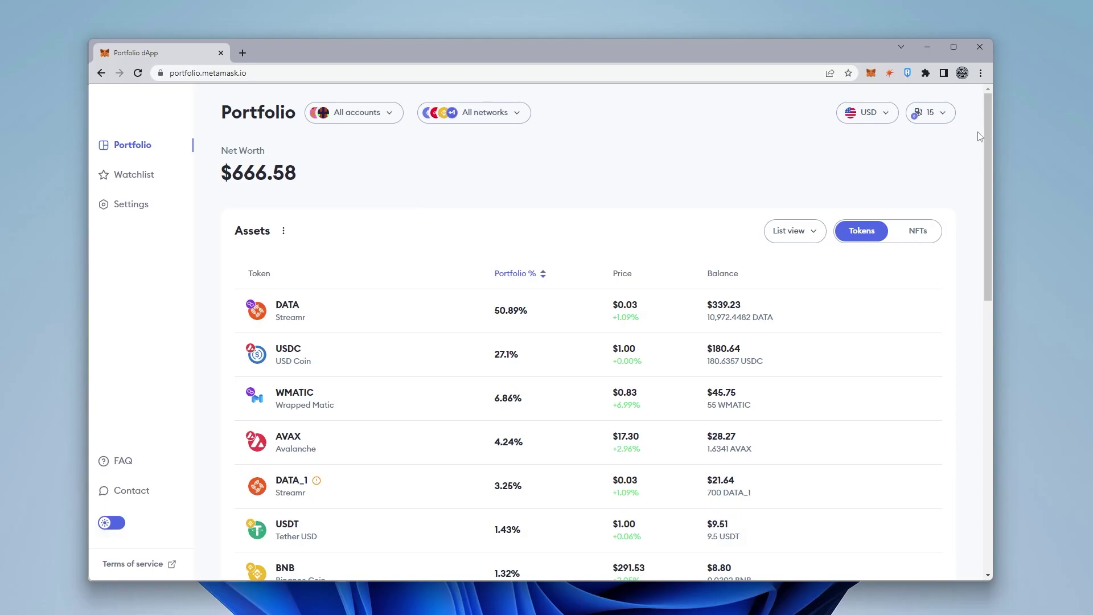
left_click(397, 121)
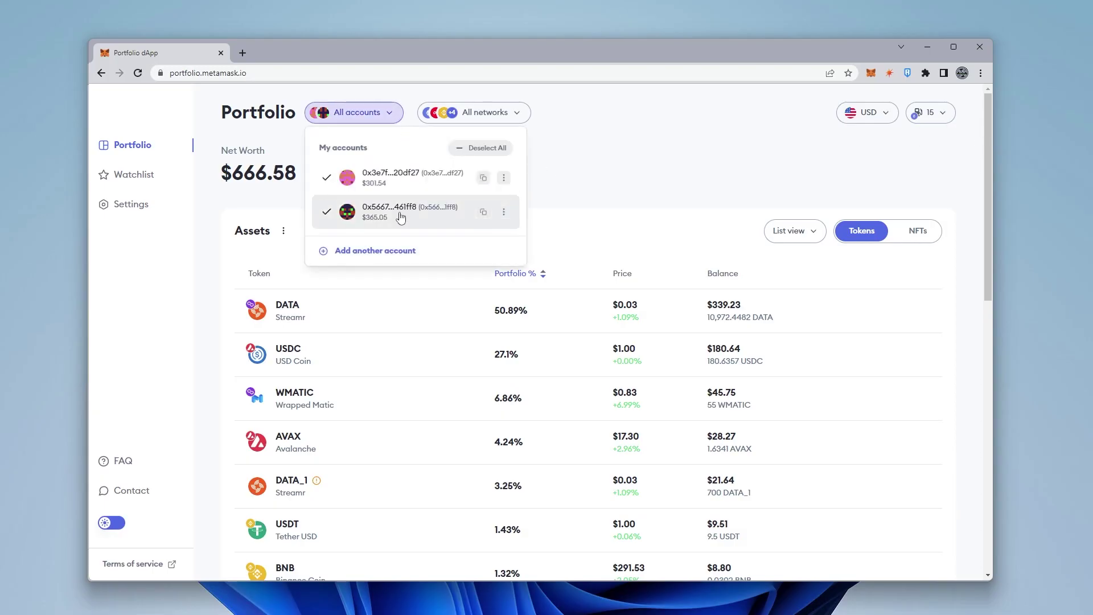
left_click(583, 166)
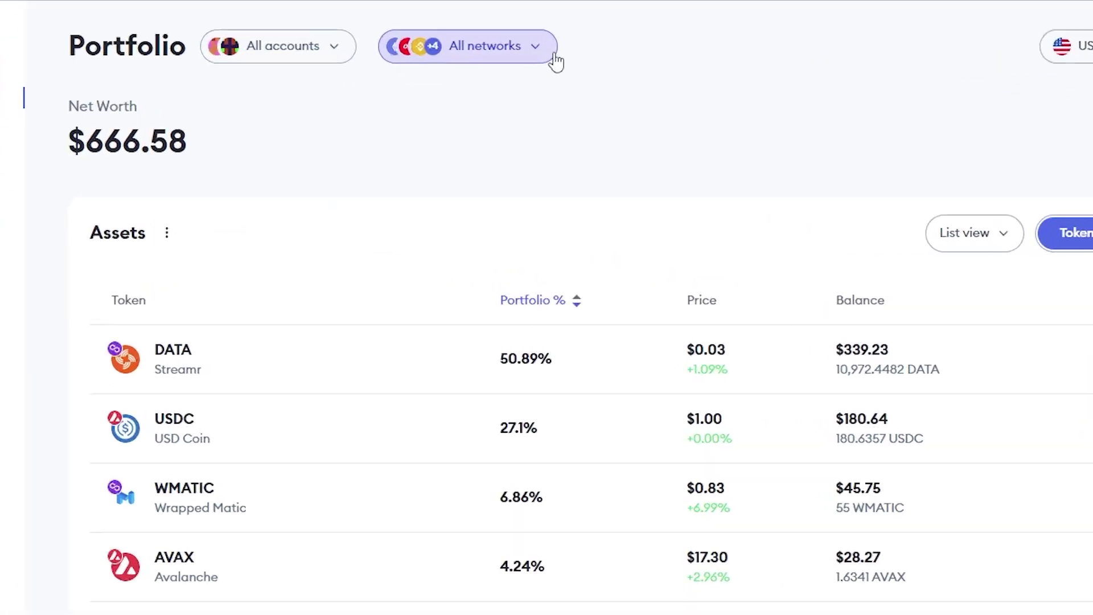
left_click(518, 115)
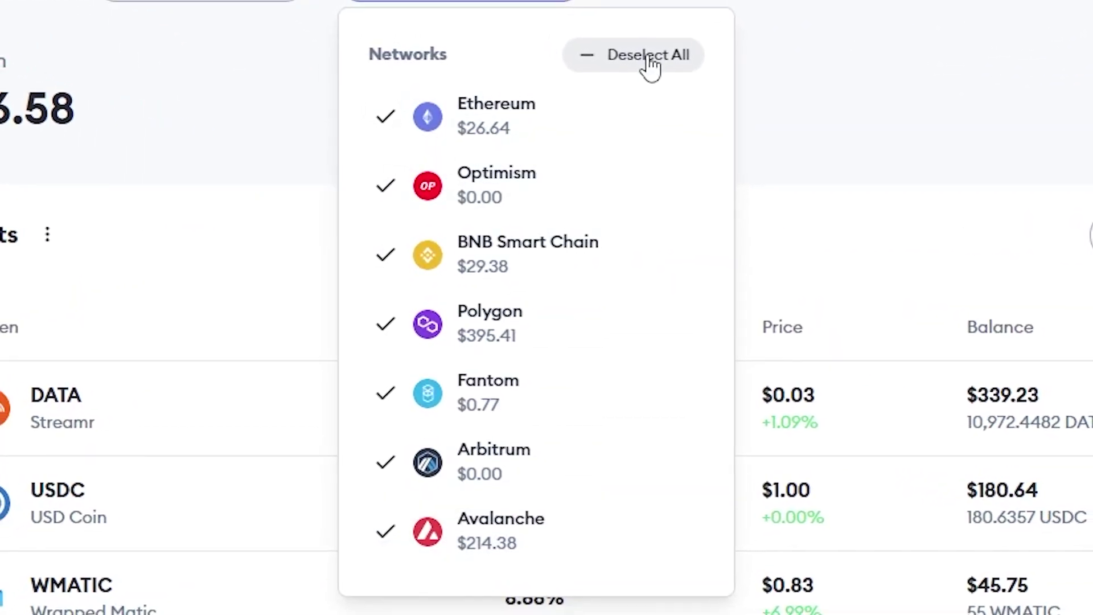
left_click(648, 54)
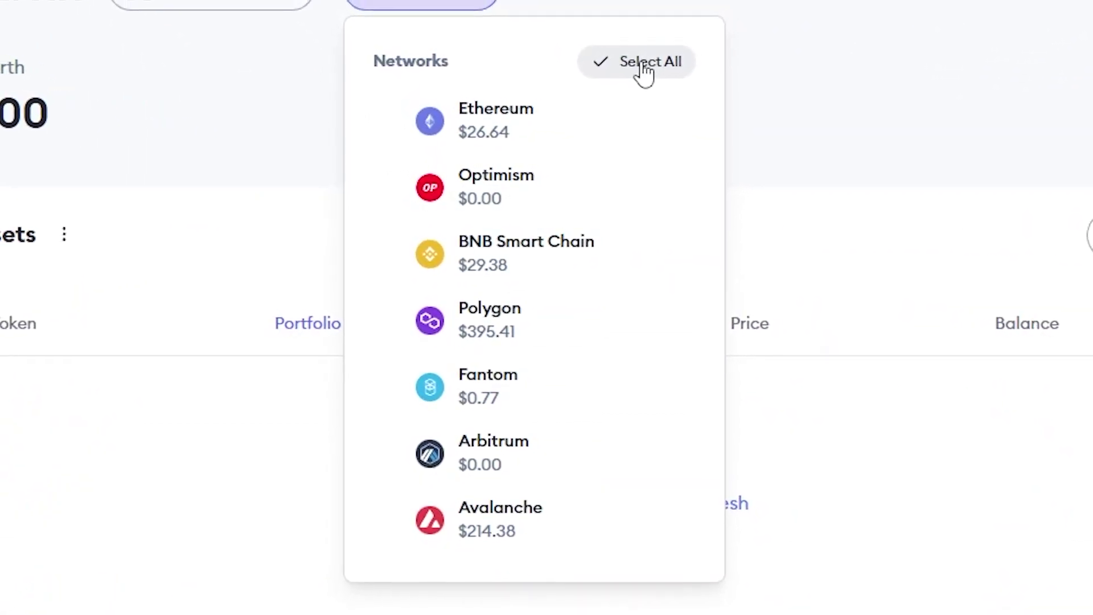
left_click(647, 63)
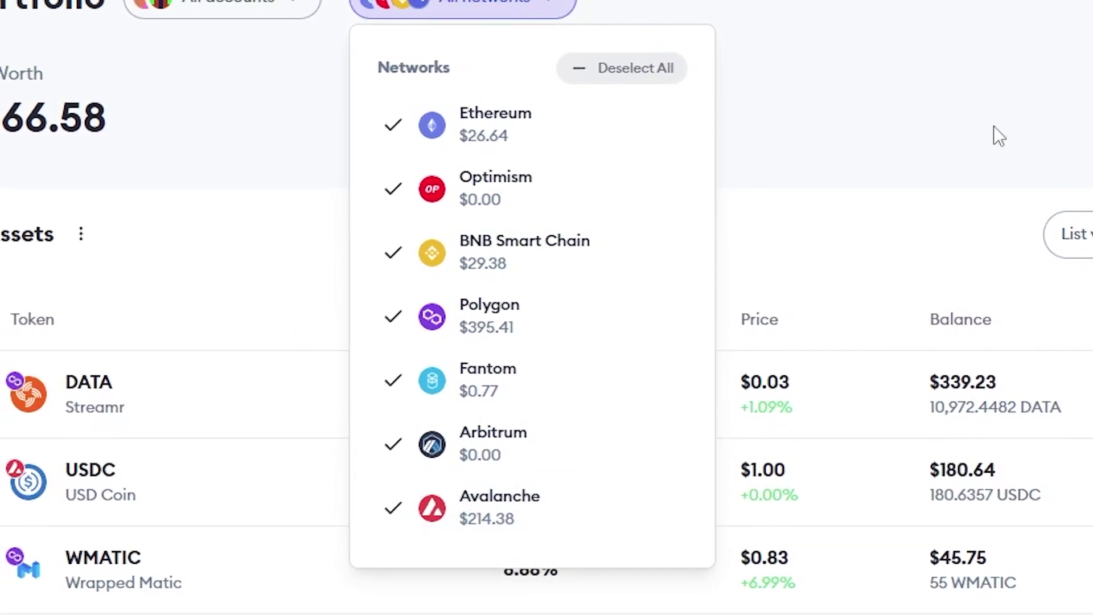
left_click(1034, 100)
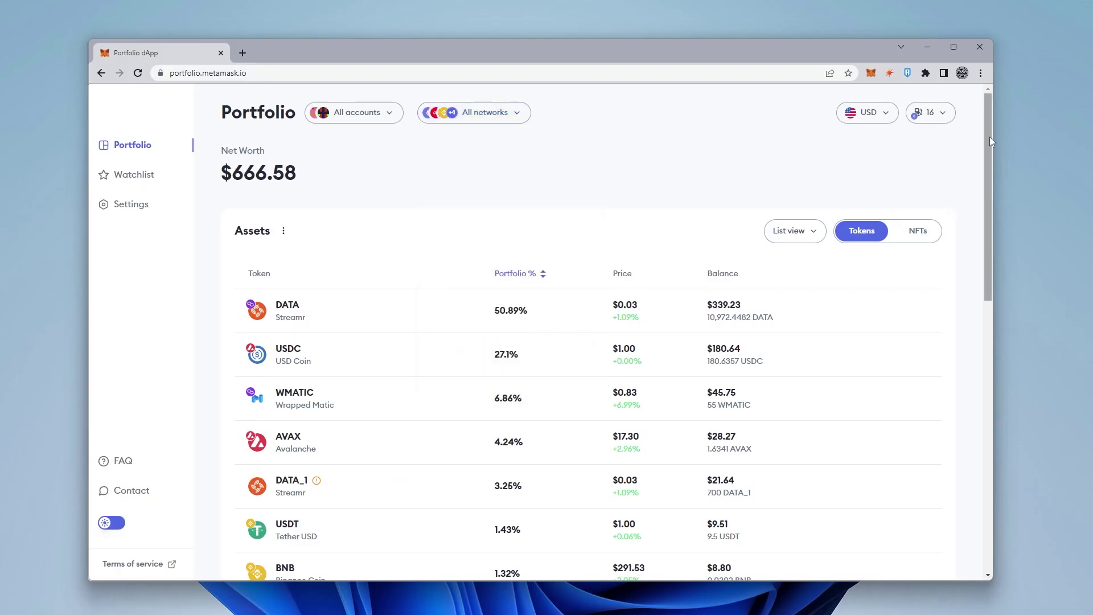
left_click_drag(989, 136, 1005, 194)
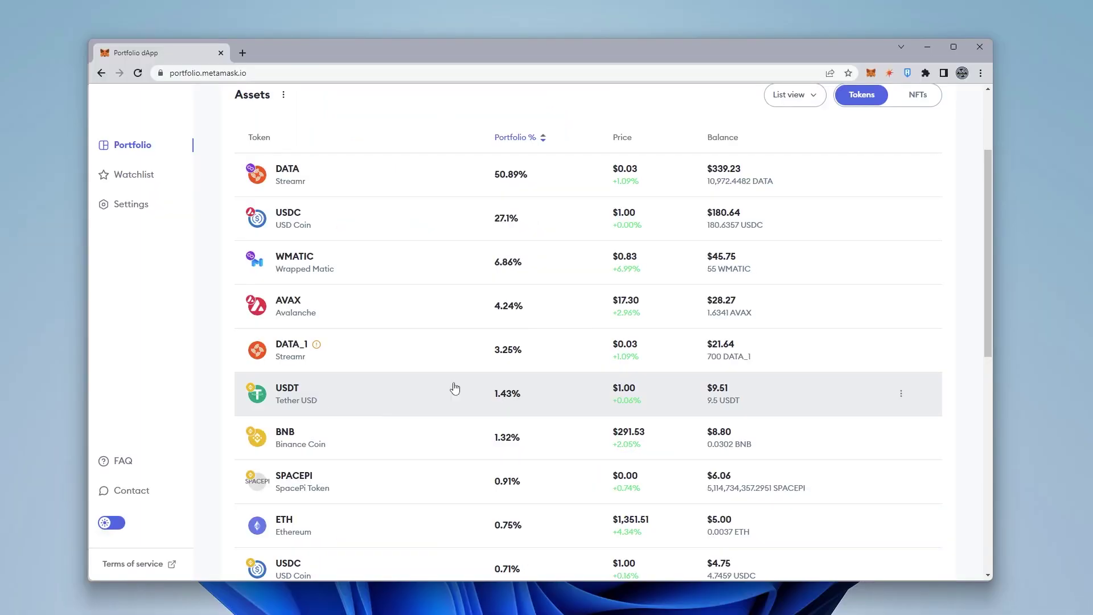
left_click_drag(985, 254, 1018, 471)
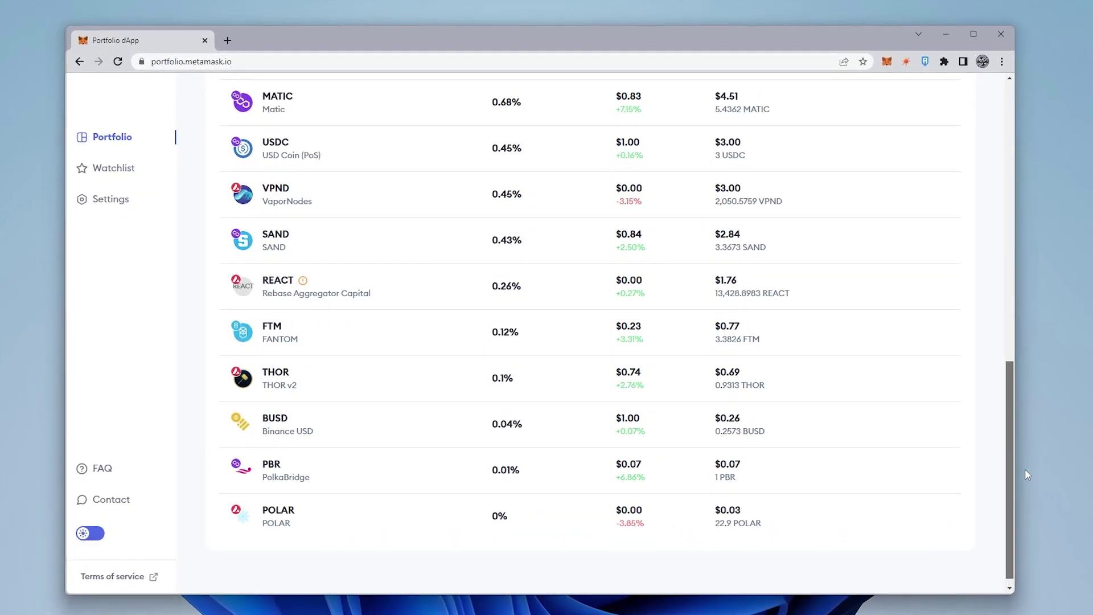
left_click_drag(1028, 469, 1035, 180)
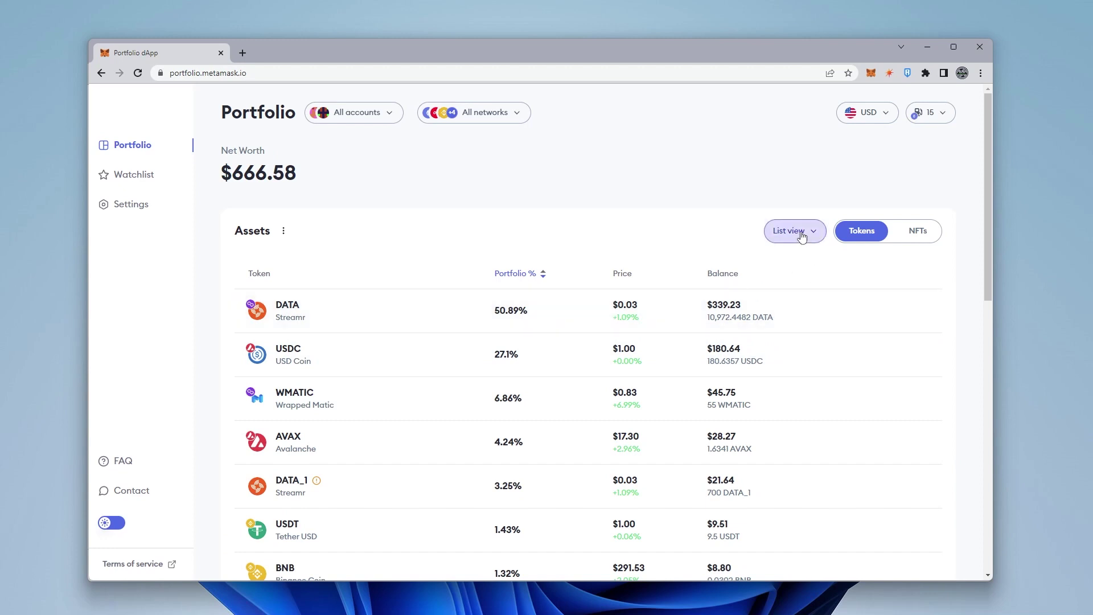
left_click(821, 281)
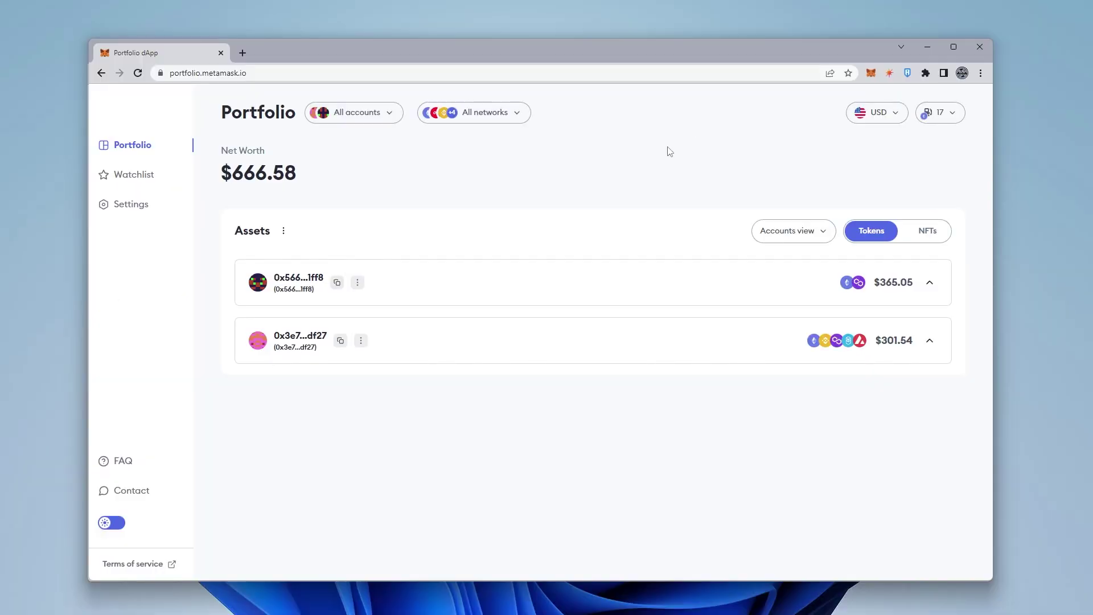
Show the included accounts, worth $365.05 and $301.54.
left_click(392, 117)
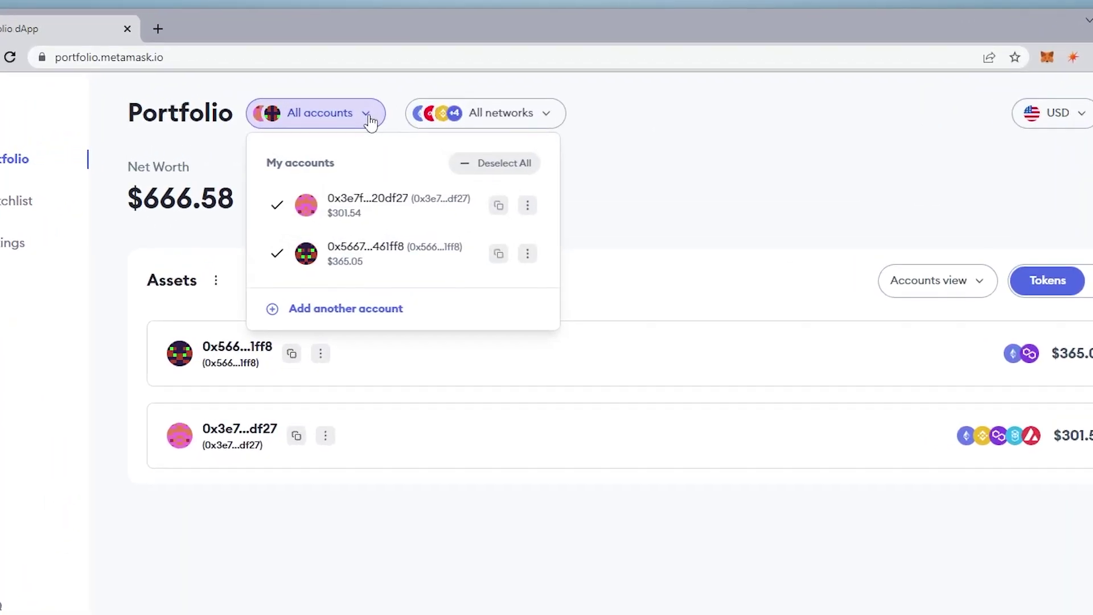
Connect two extra MetaMask accounts, bringing four accounts and $1,438.02 net worth.
left_click(376, 251)
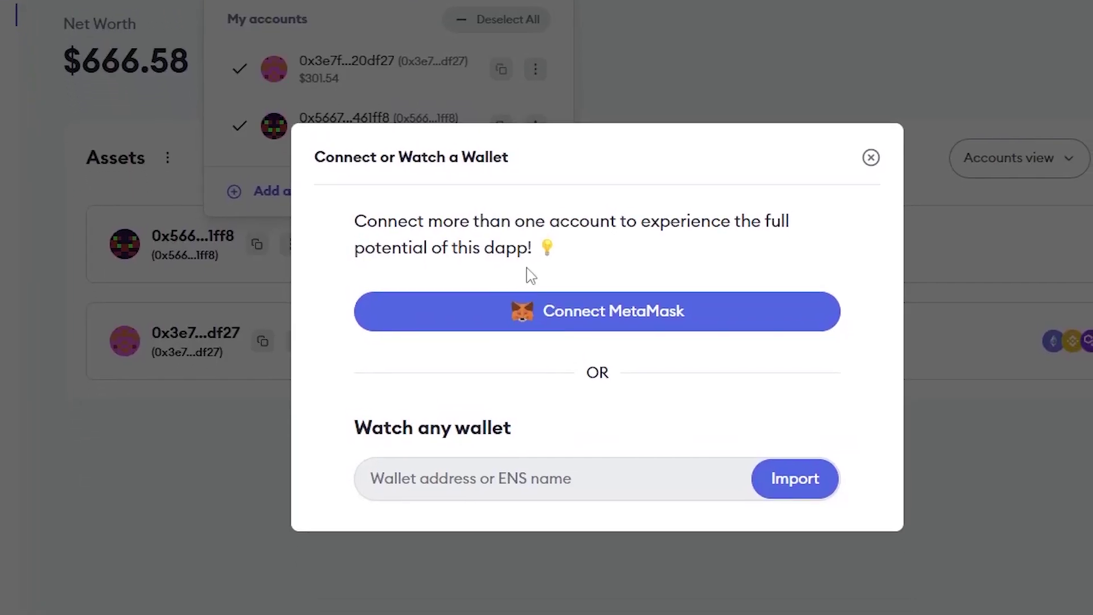
left_click(618, 418)
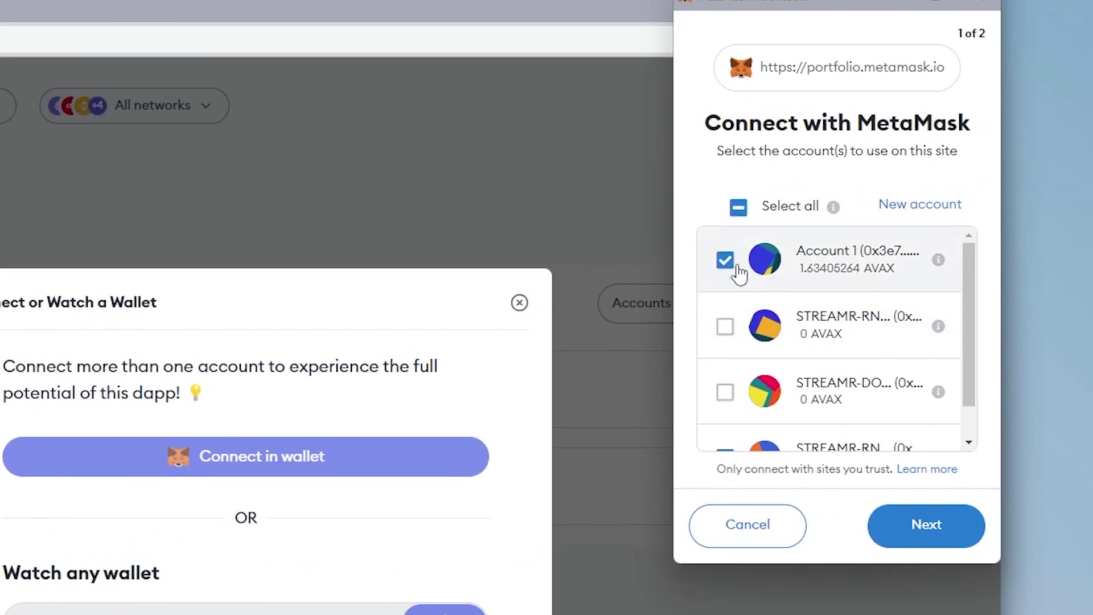
left_click(725, 326)
scroll(754, 414, "down", 2)
left_click(927, 521)
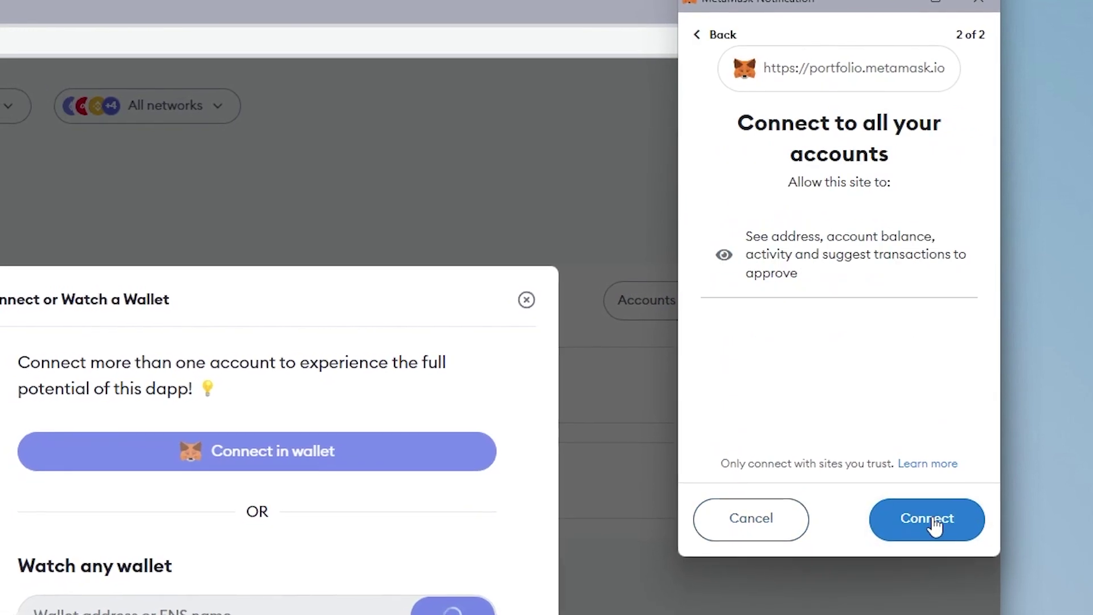
left_click(933, 523)
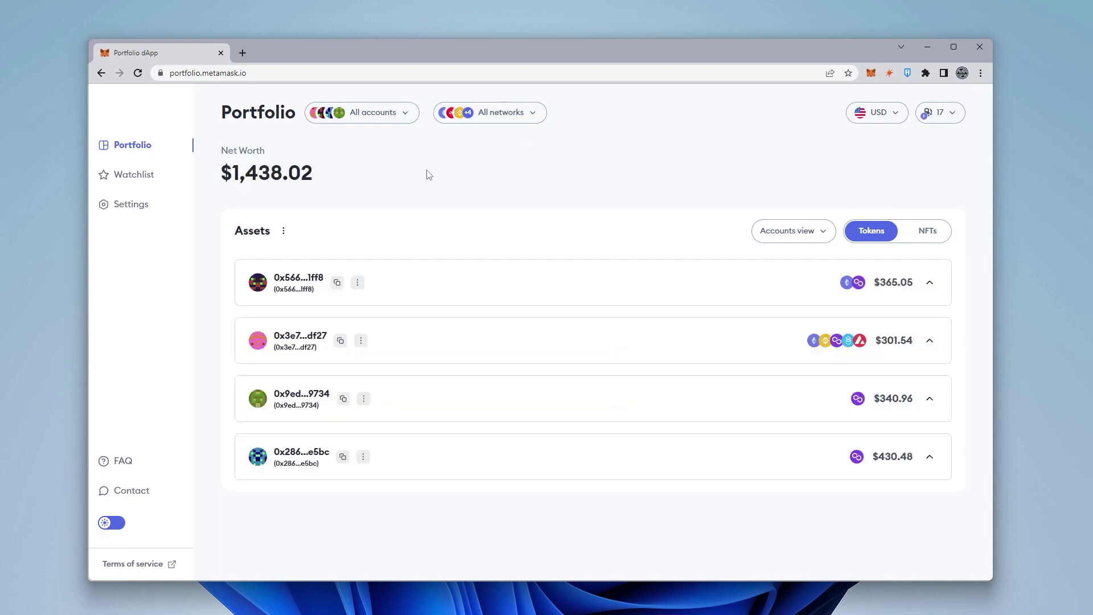
left_click(502, 116)
left_click(410, 144)
left_click(398, 114)
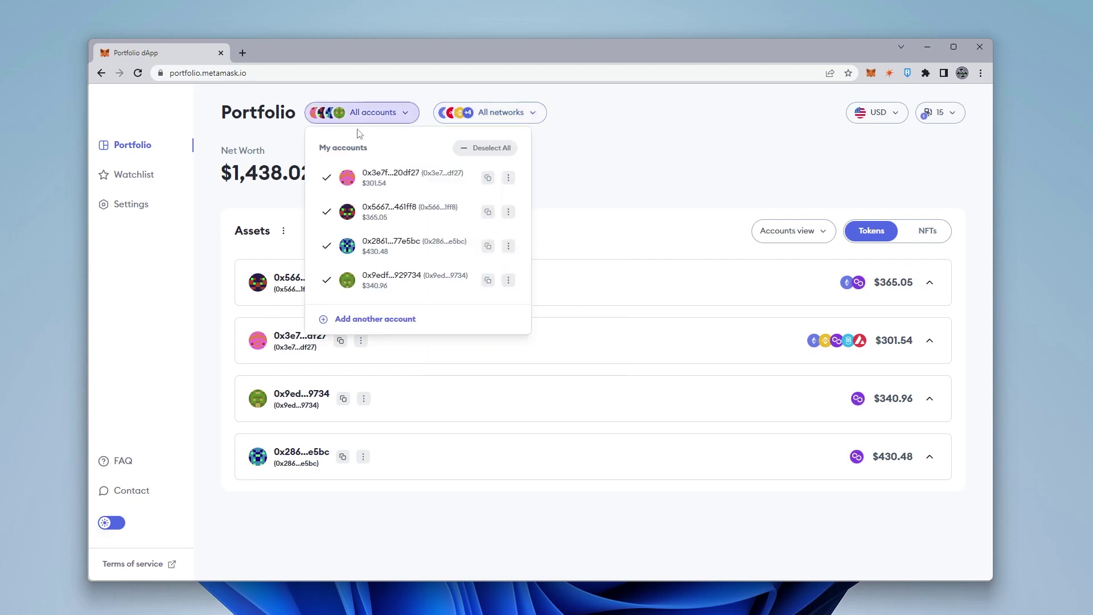
left_click(630, 162)
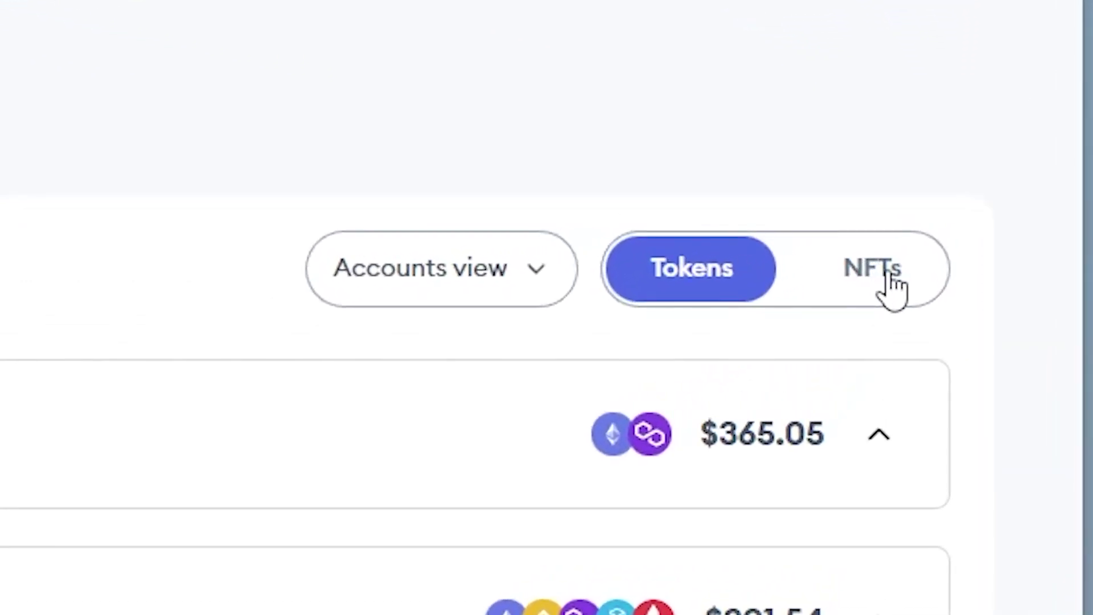
Switch Assets from Tokens to NFTs and browse the 12 owned items.
left_click(888, 275)
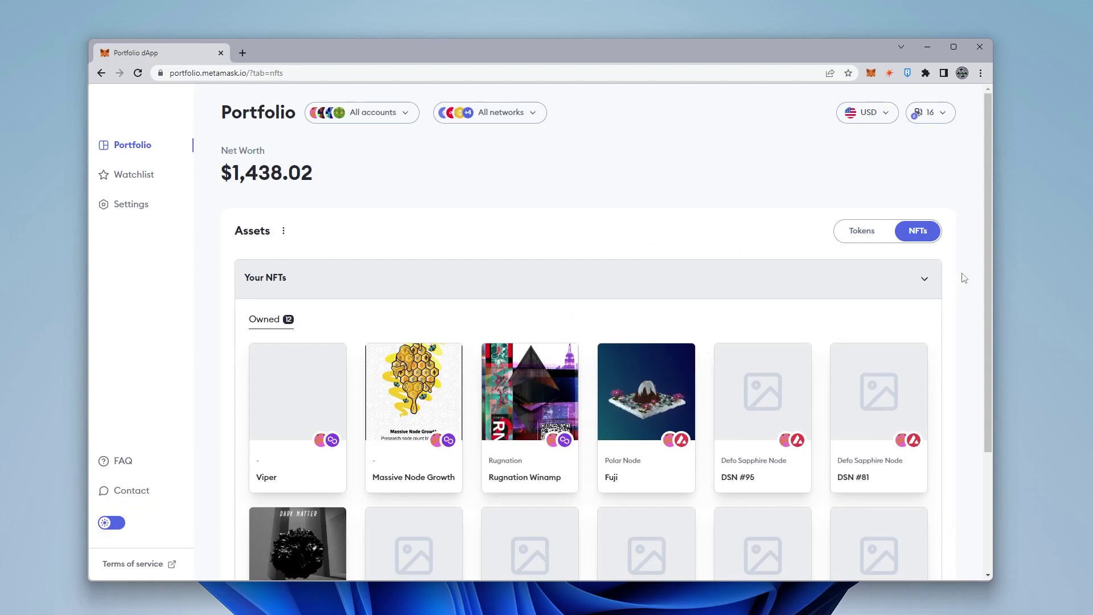
scroll(963, 277, "down", 3)
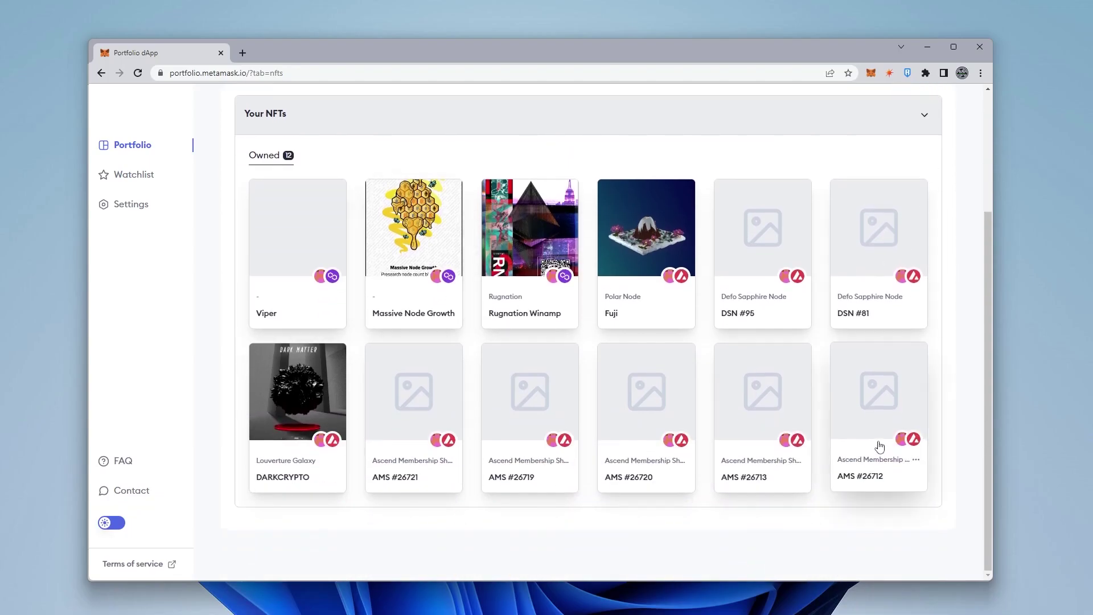
scroll(573, 344, "up", 3)
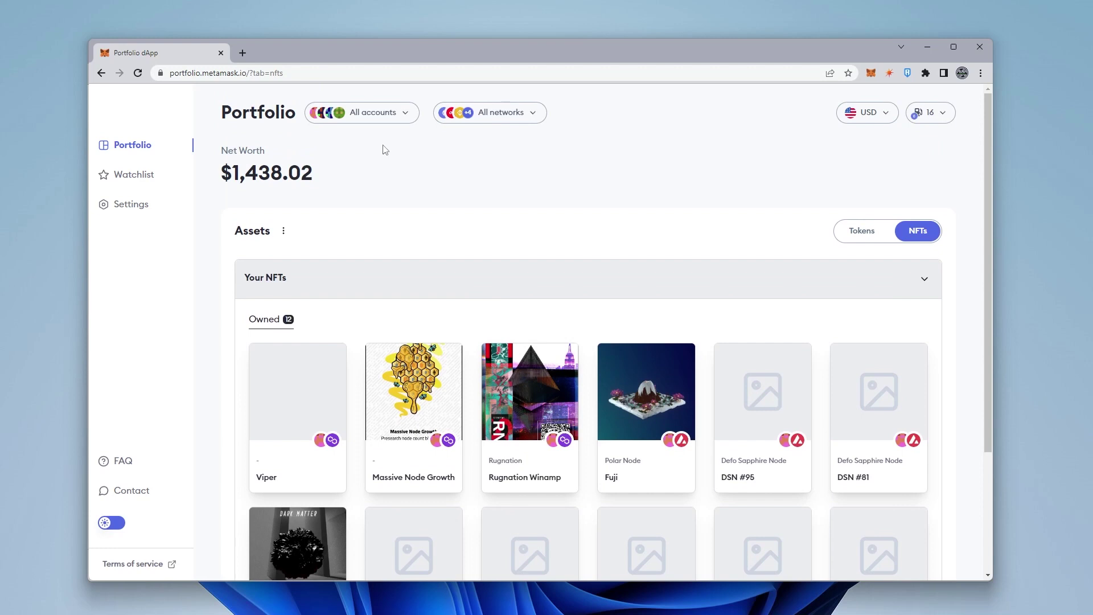
left_click(379, 121)
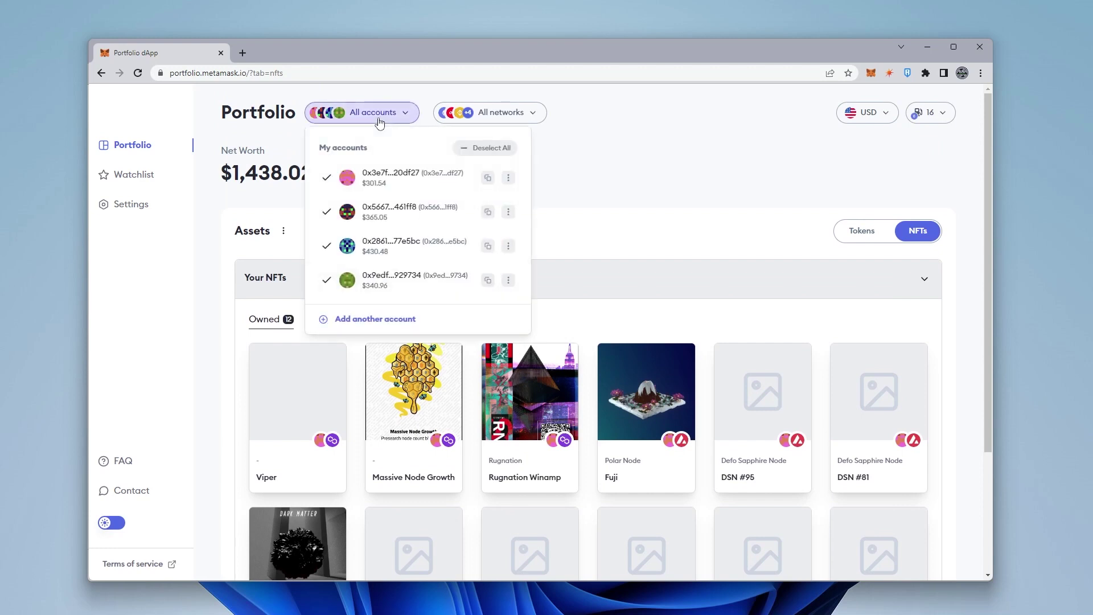
Filter the portfolio to the first account alone, worth $301.54, and review its NFTs.
left_click(326, 179)
left_click(326, 212)
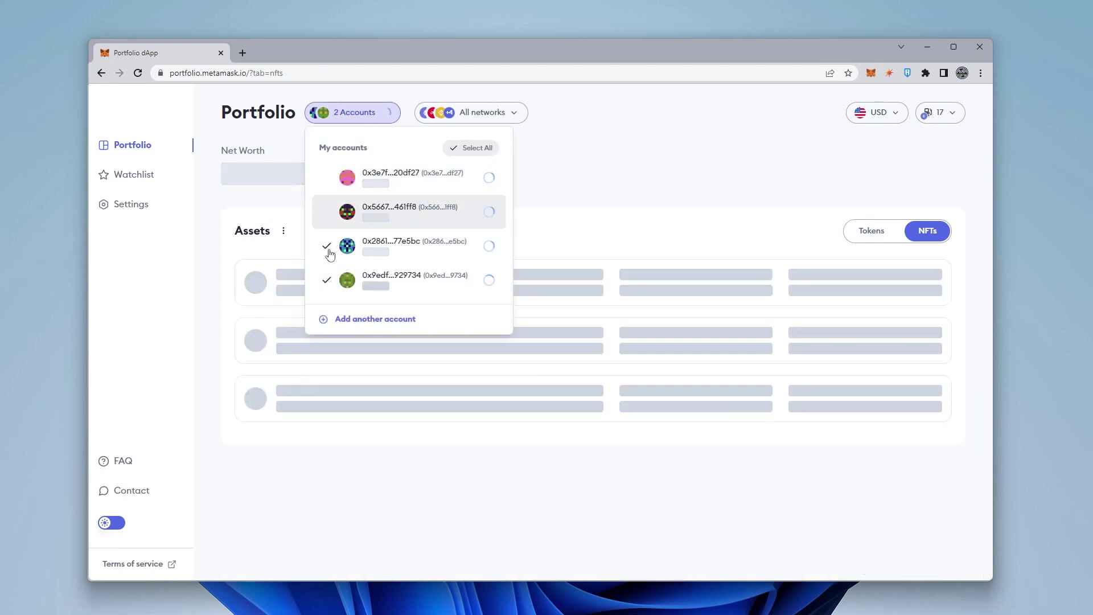
left_click(328, 250)
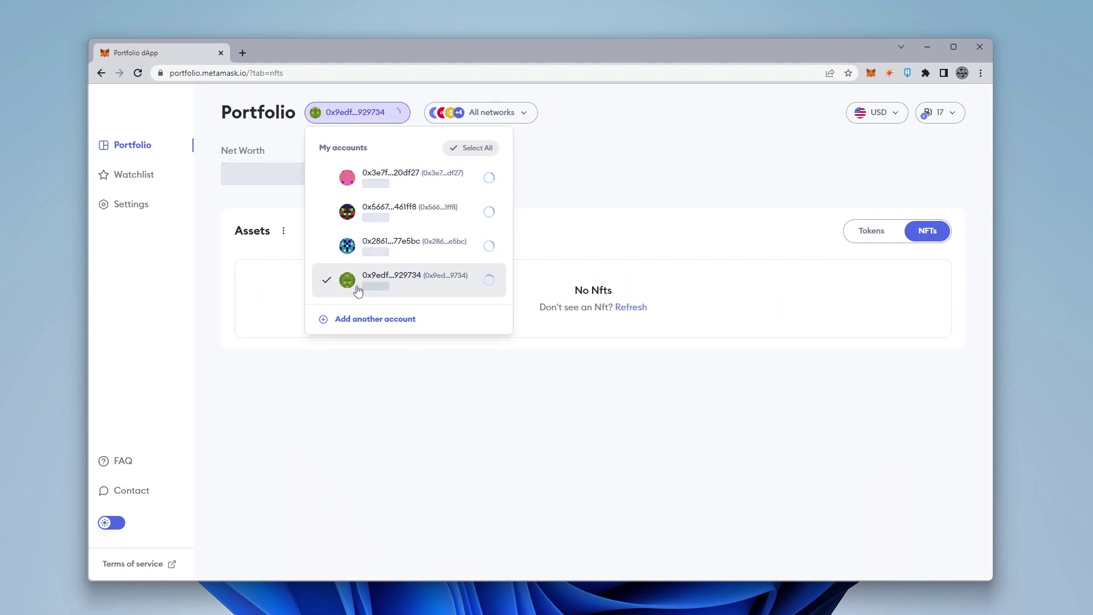
left_click(342, 209)
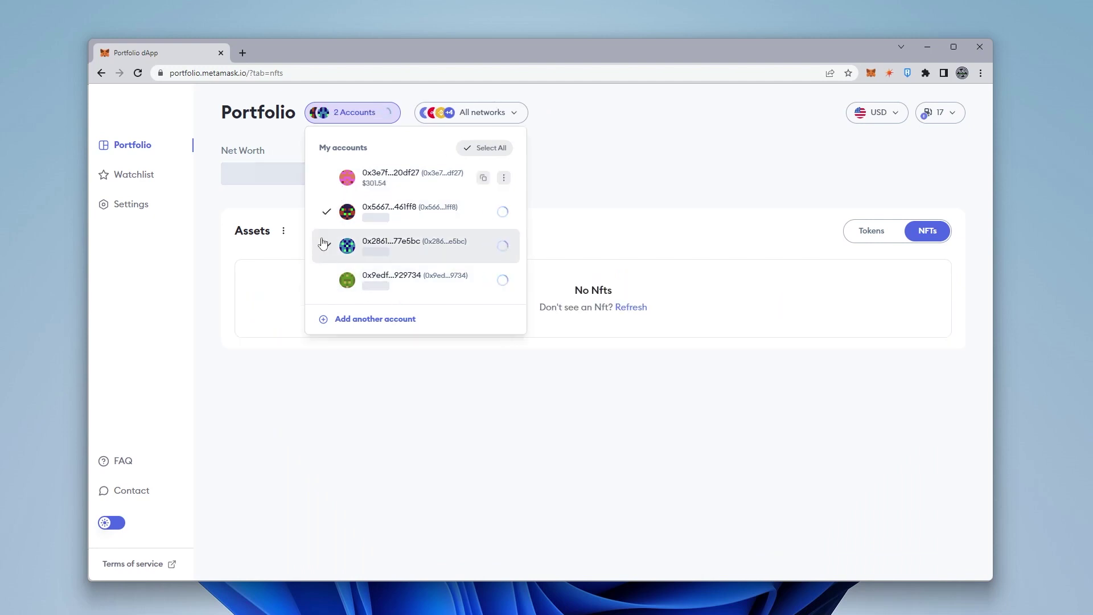
left_click(331, 183)
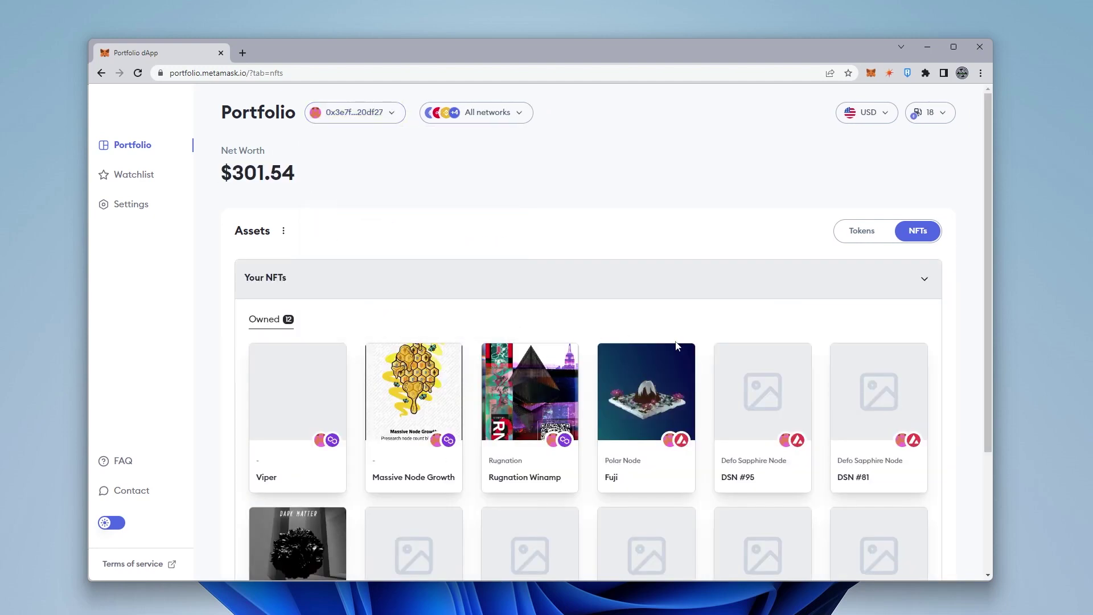
scroll(991, 284, "down", 3)
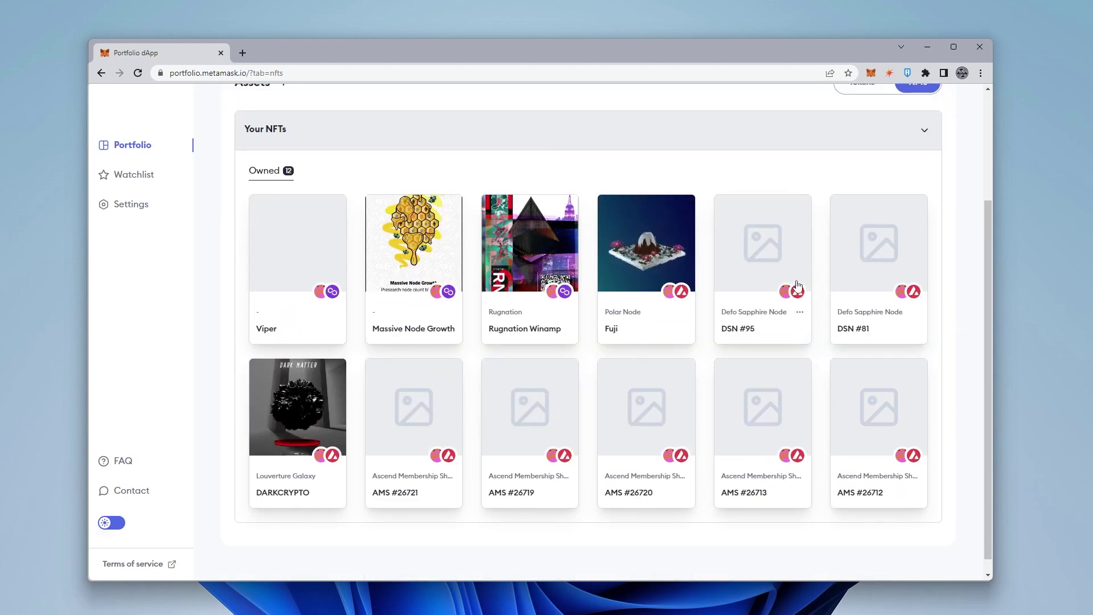
scroll(387, 382, "up", 3)
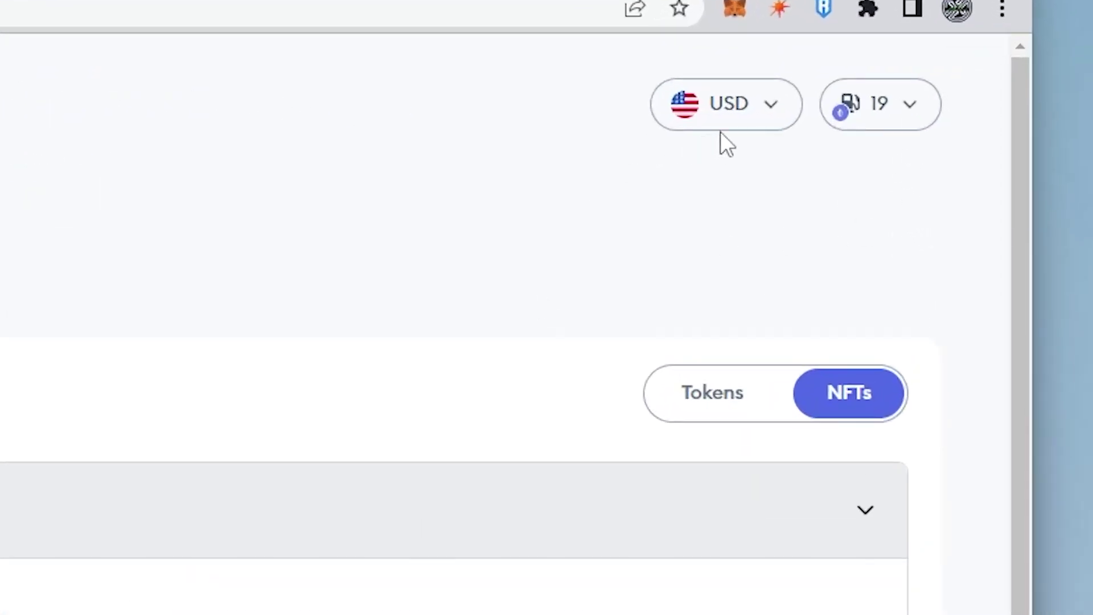
left_click(772, 114)
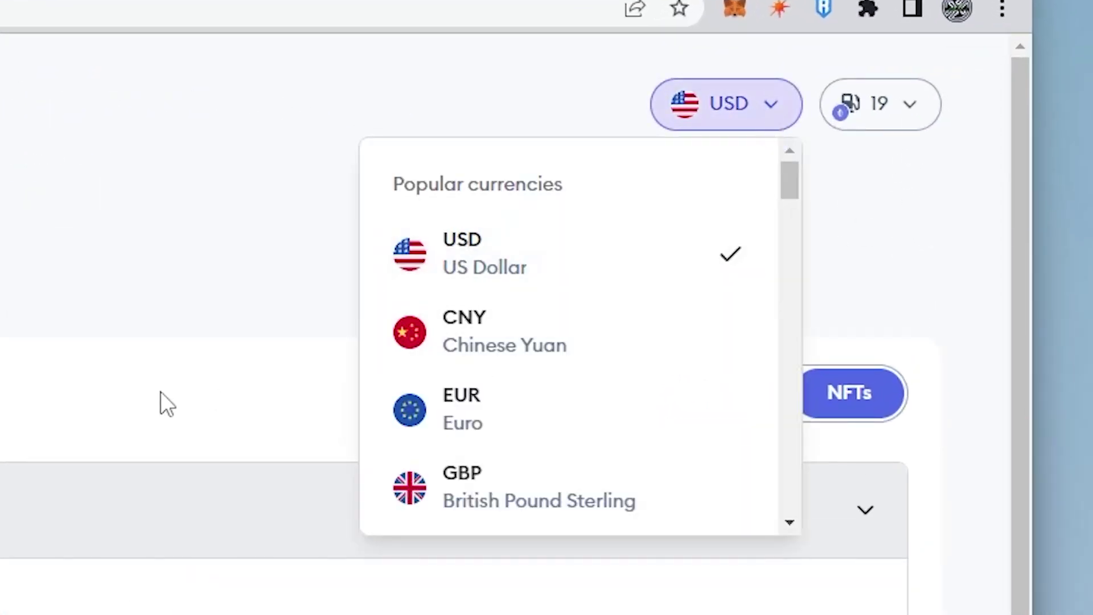
scroll(597, 364, "down", 1)
scroll(607, 371, "down", 2)
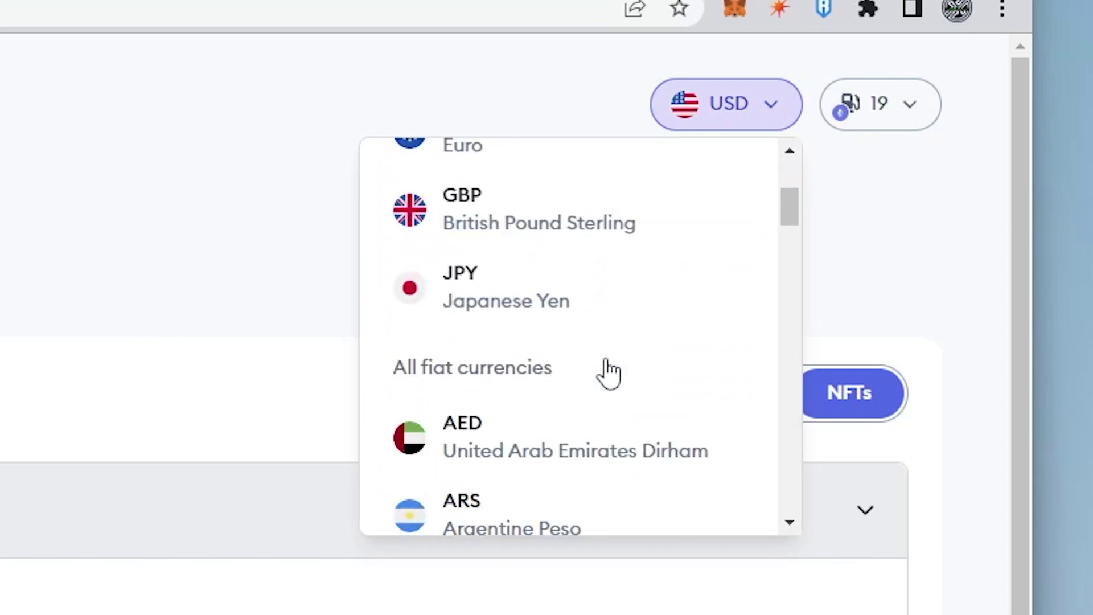
scroll(608, 371, "up", 3)
scroll(605, 373, "down", 5)
scroll(607, 380, "down", 2)
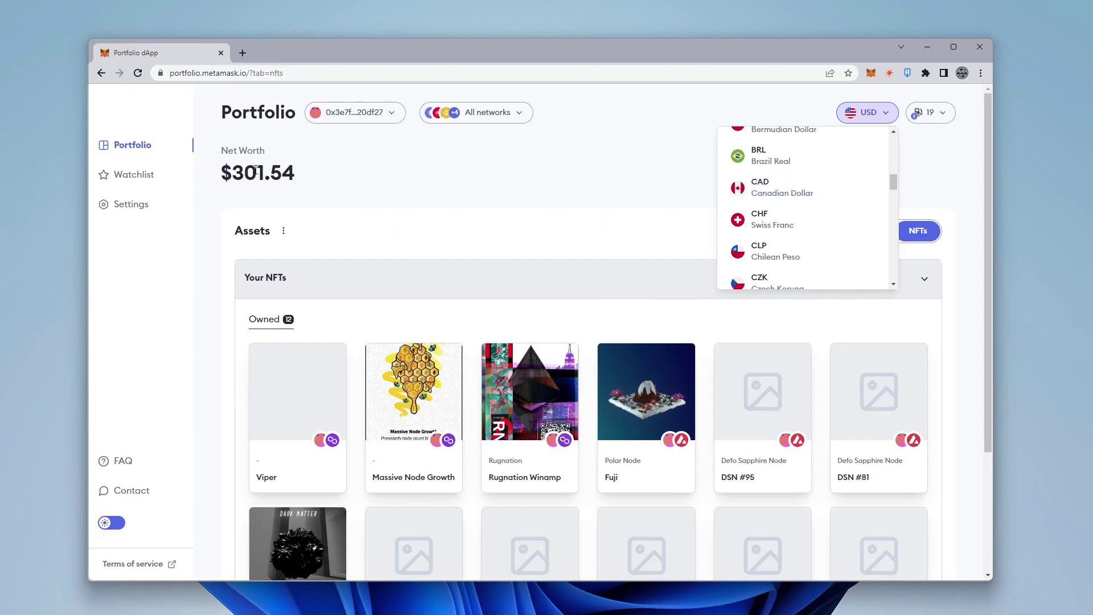
left_click(572, 291)
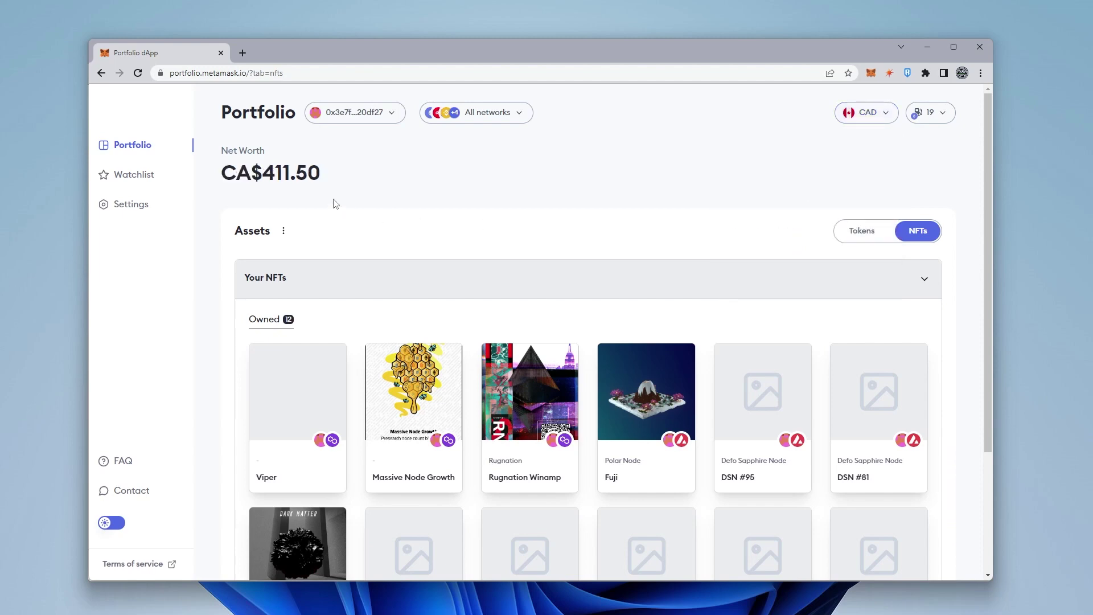
left_click(863, 113)
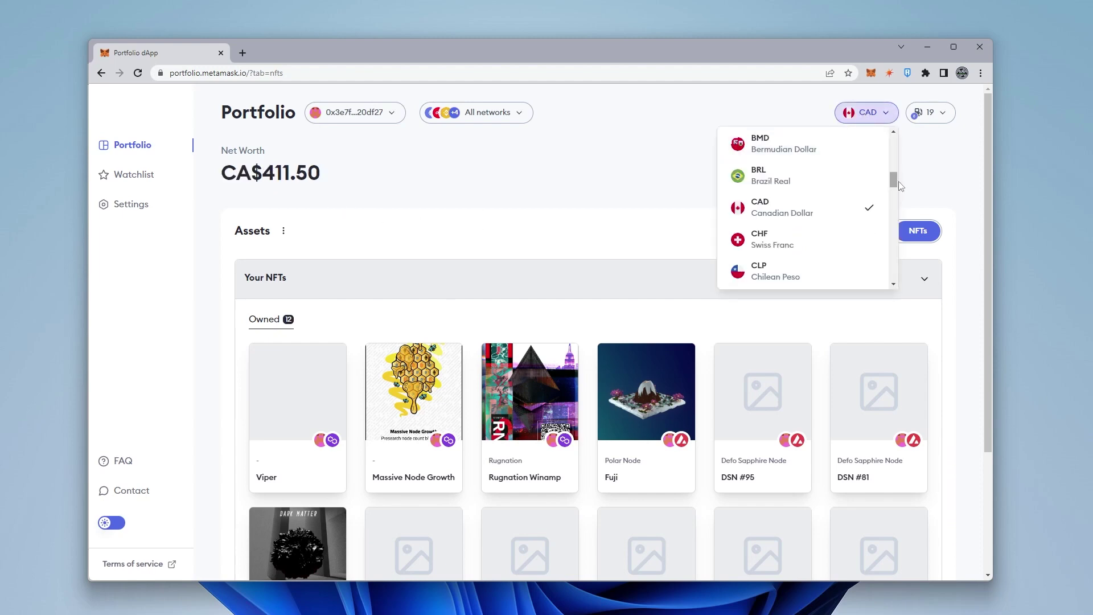
scroll(892, 183, "up", 5)
left_click(820, 176)
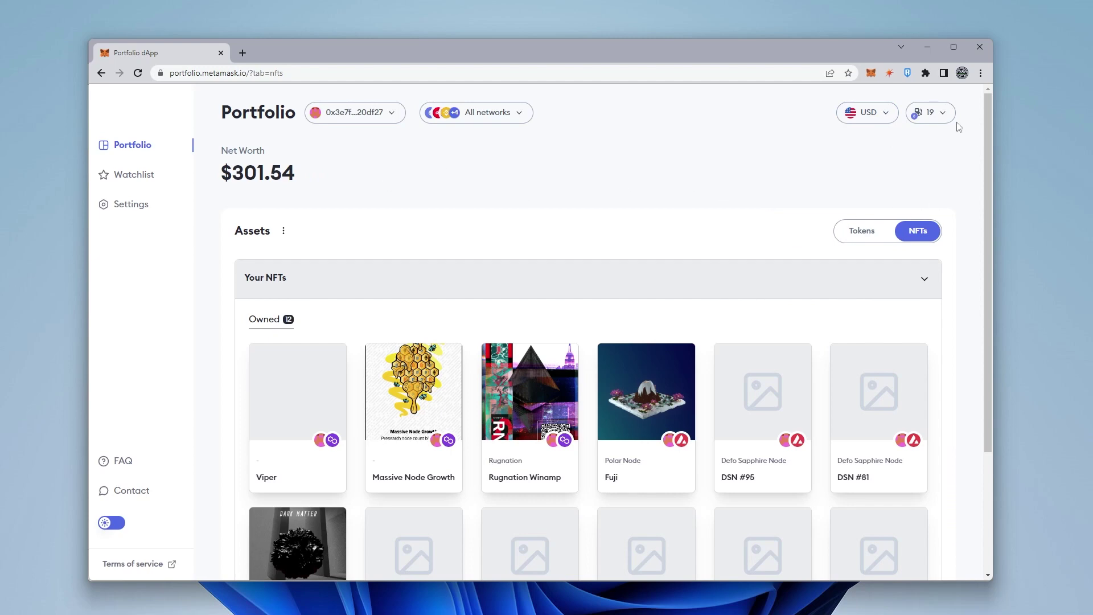
left_click(941, 114)
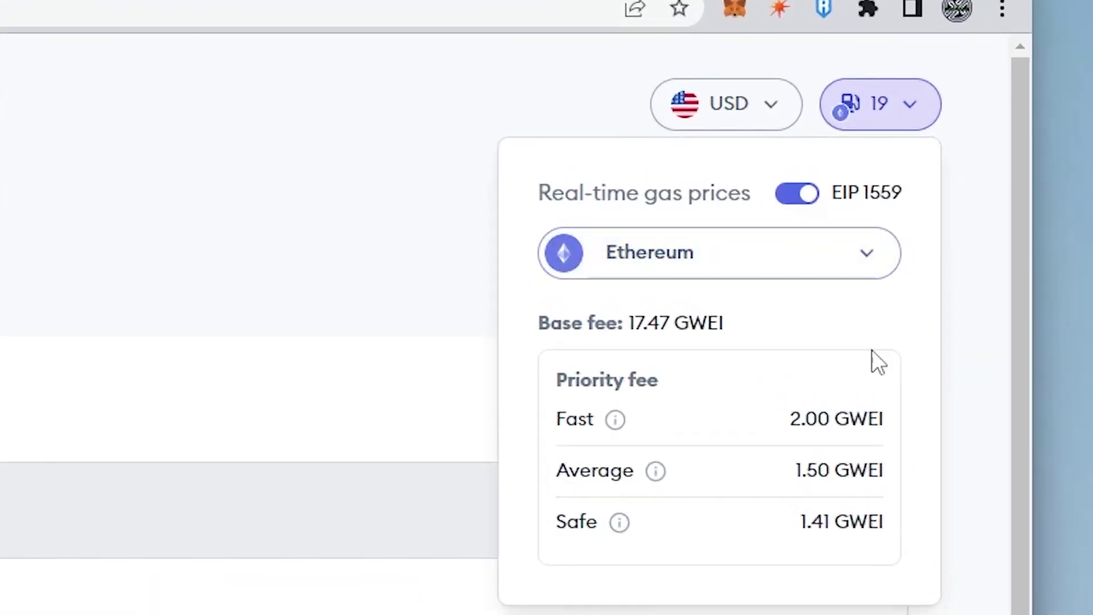
left_click(812, 261)
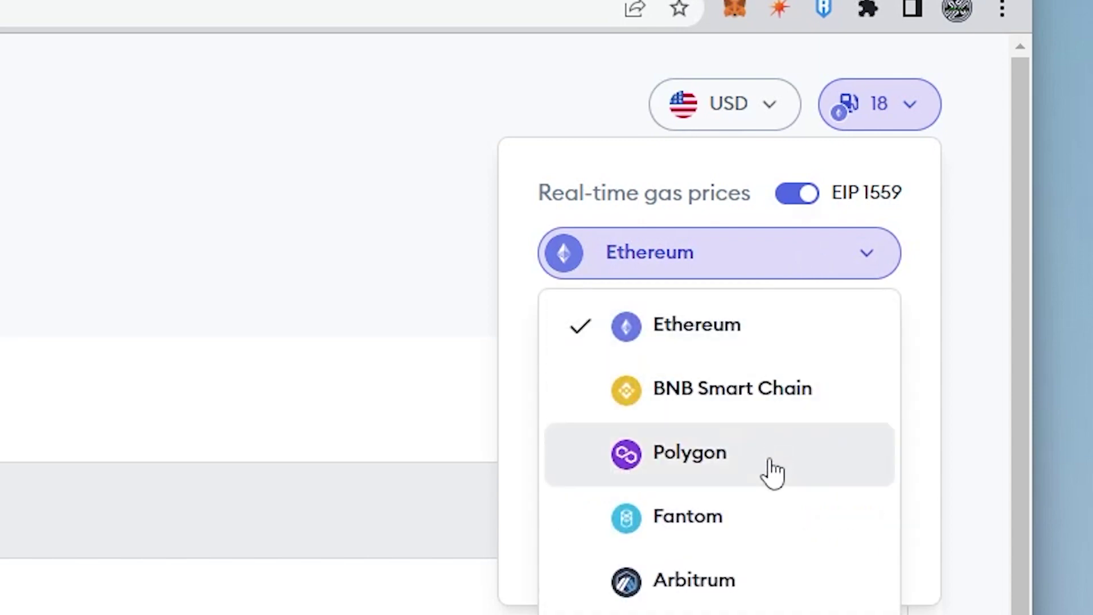
left_click(698, 325)
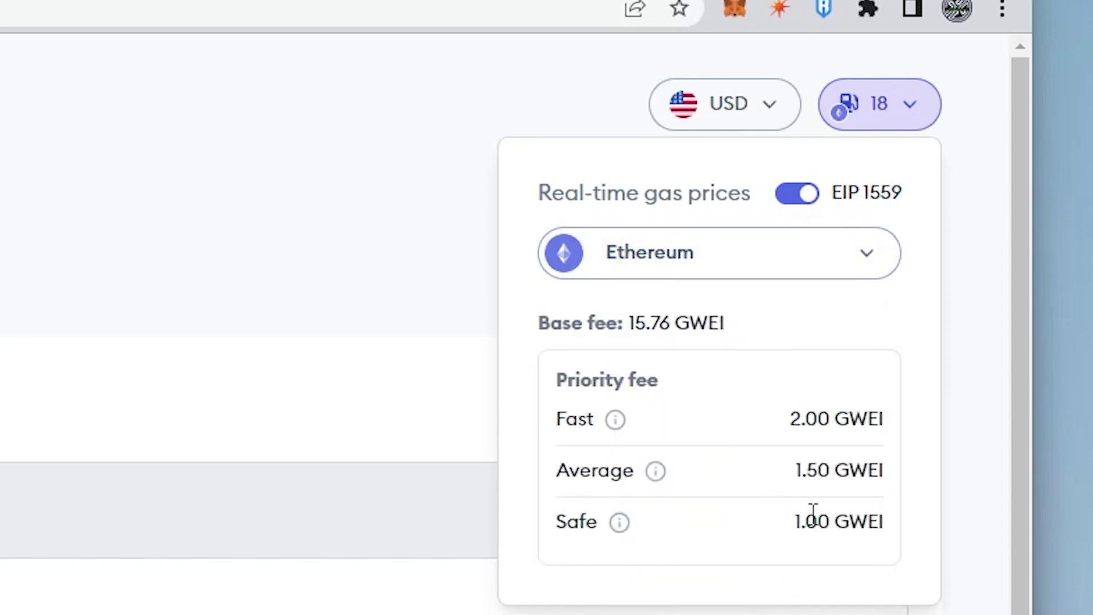
left_click(441, 275)
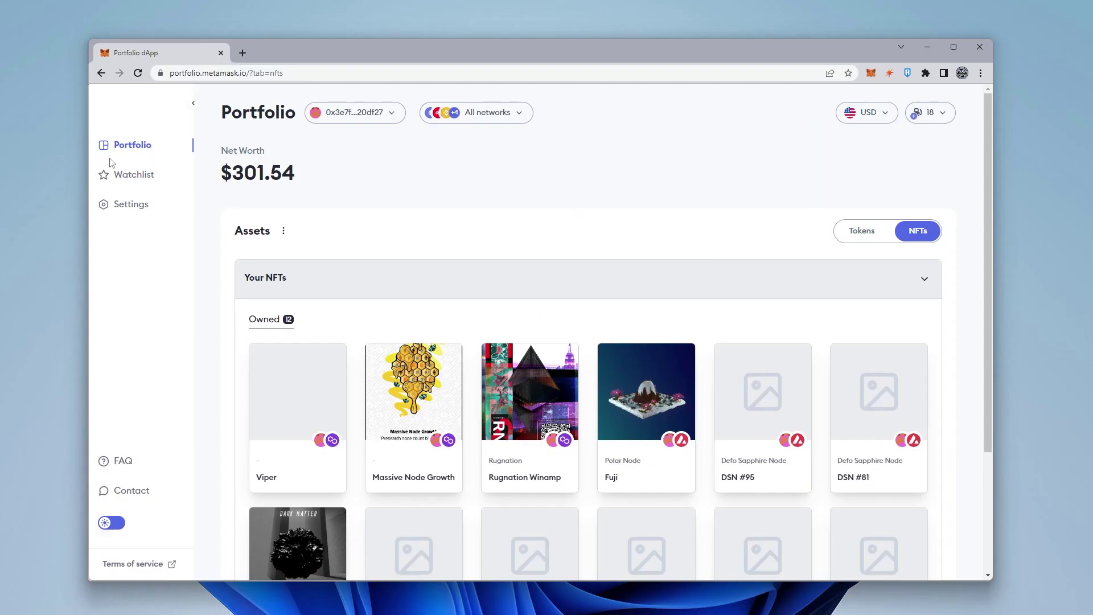
Search the Watchlist for SPHERE and star Sphere Finance.
left_click(140, 177)
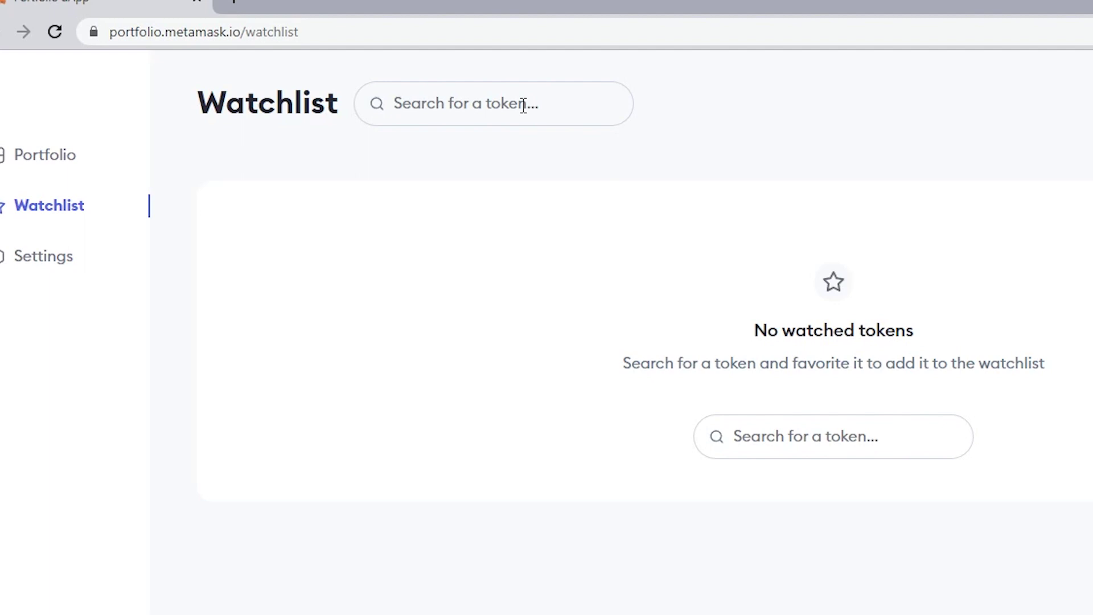
left_click(437, 111)
type("SPHERE")
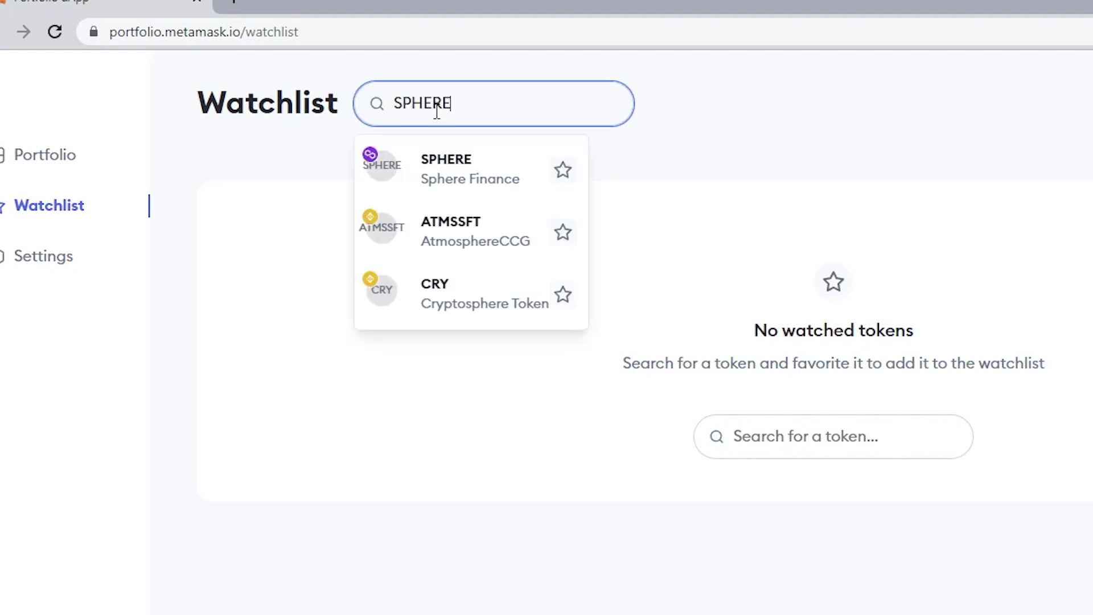
left_click(562, 169)
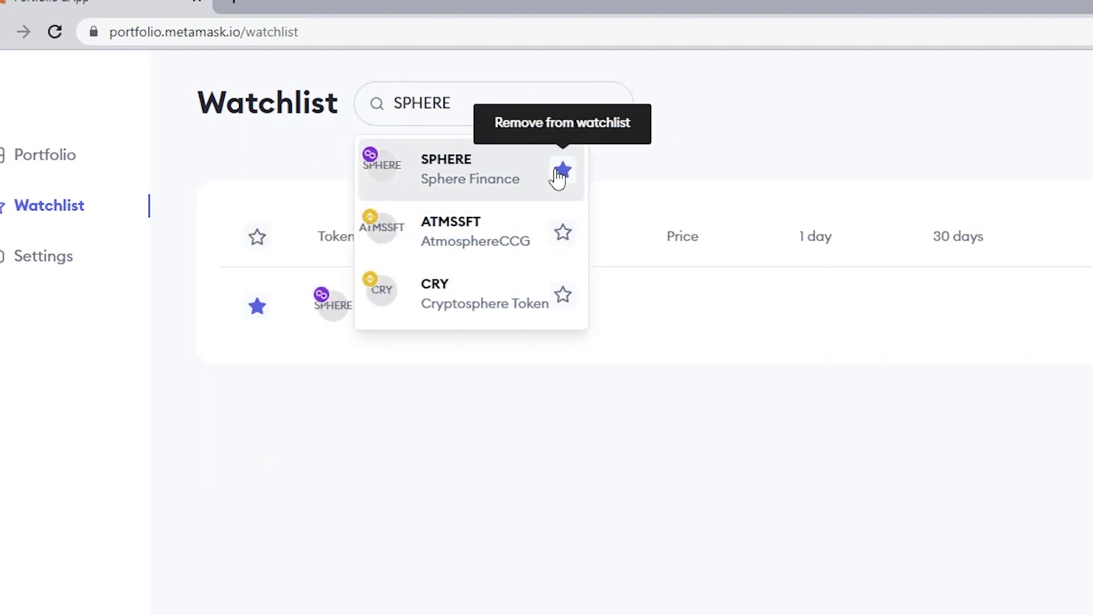
left_click(844, 253)
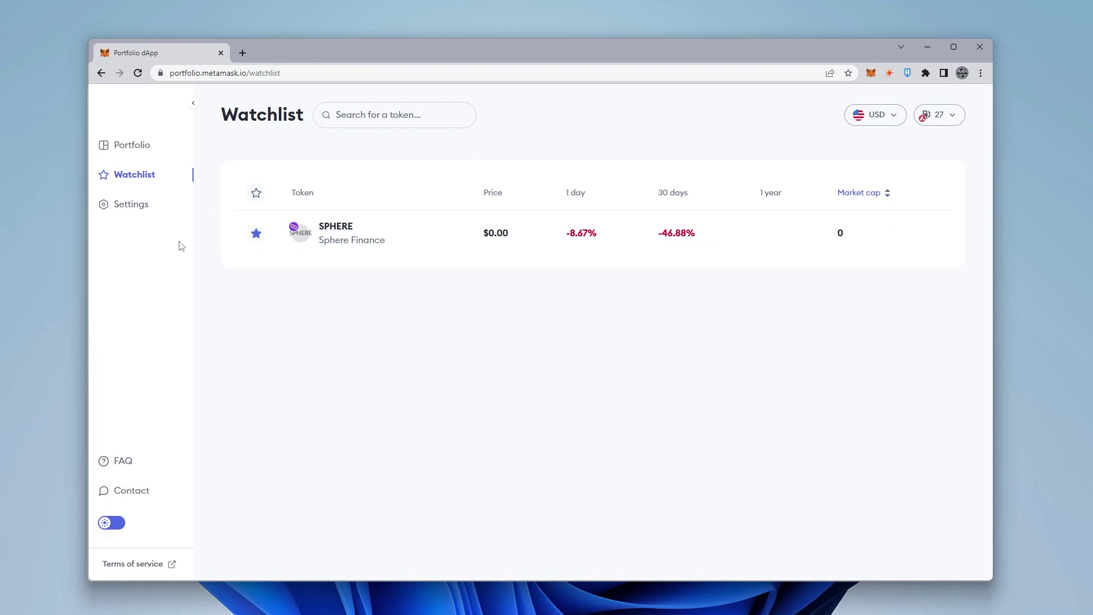
View Security & Privacy, About & Support and the empty Hidden Tokens list, then return to Portfolio.
left_click(141, 206)
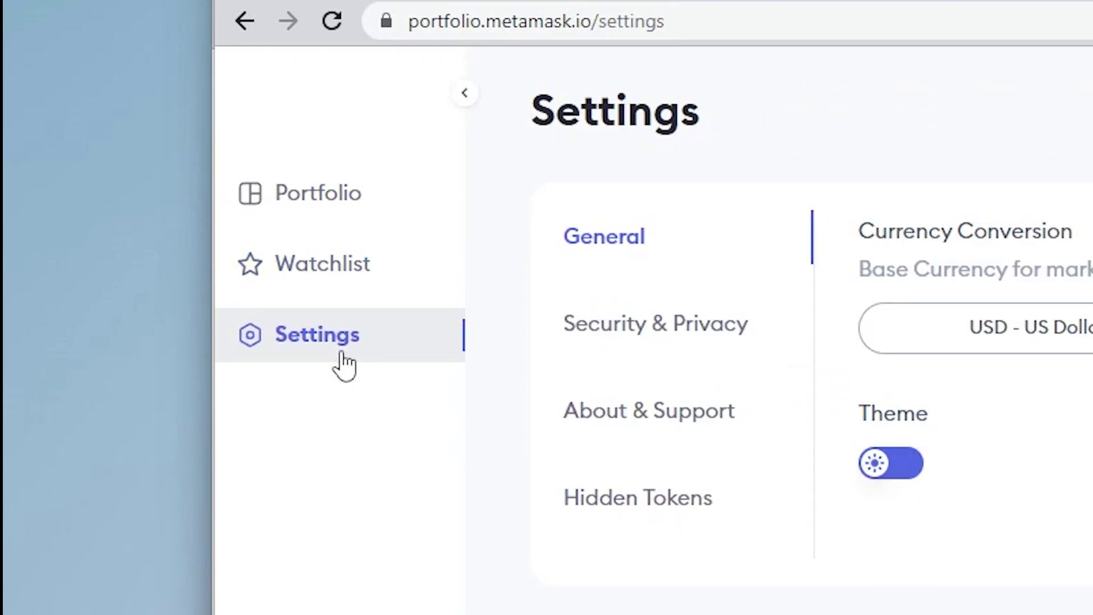
left_click(274, 199)
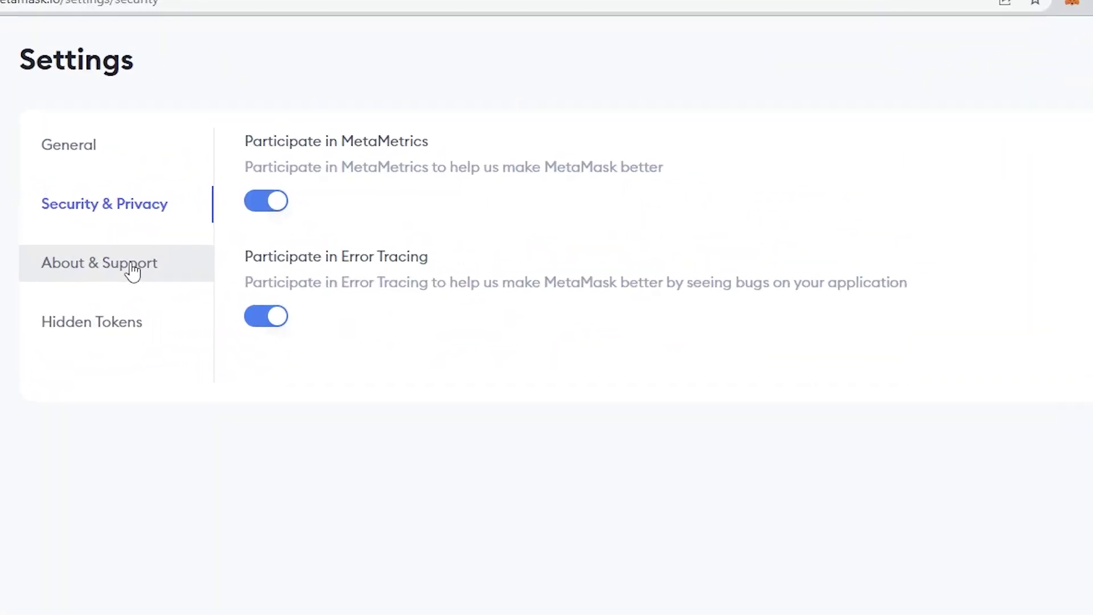
left_click(289, 236)
left_click(135, 333)
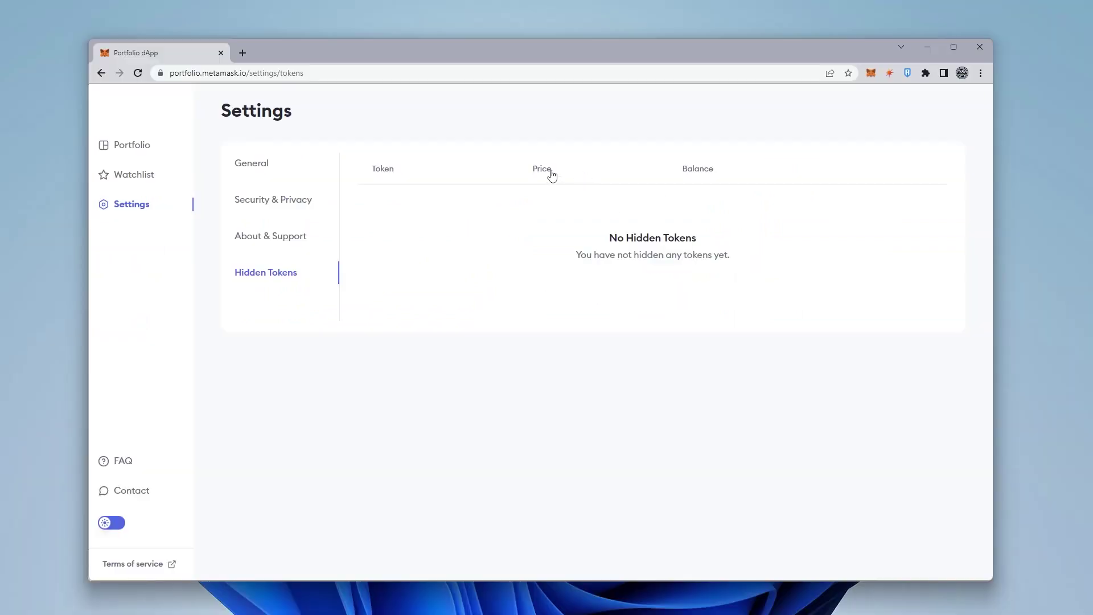
left_click(132, 145)
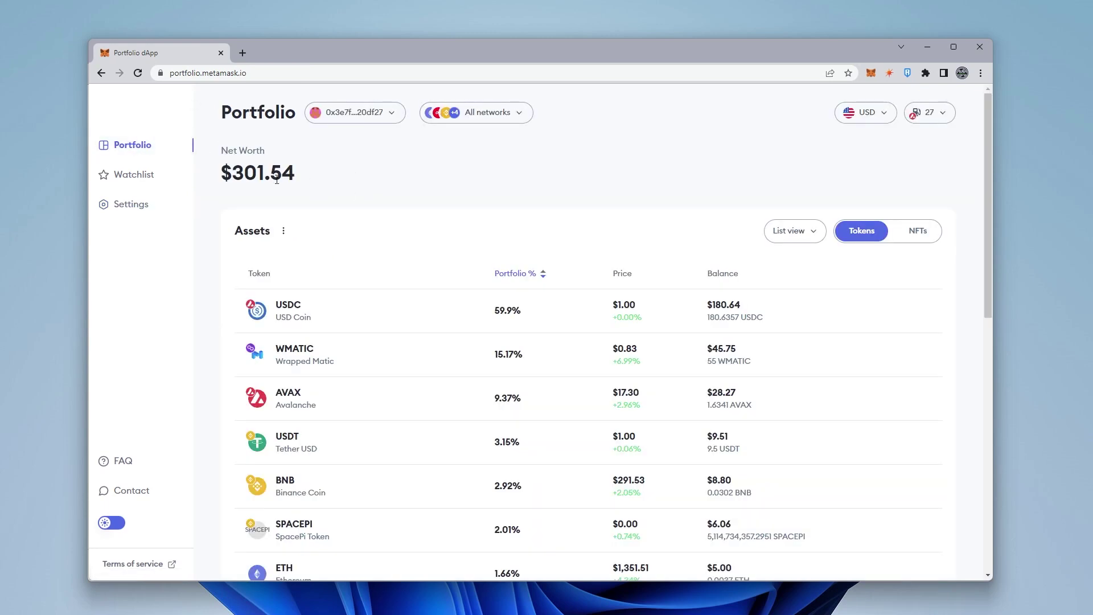
Turn on dark mode using the theme toggle at the bottom of the sidebar.
mouse_move(190, 425)
left_click(117, 524)
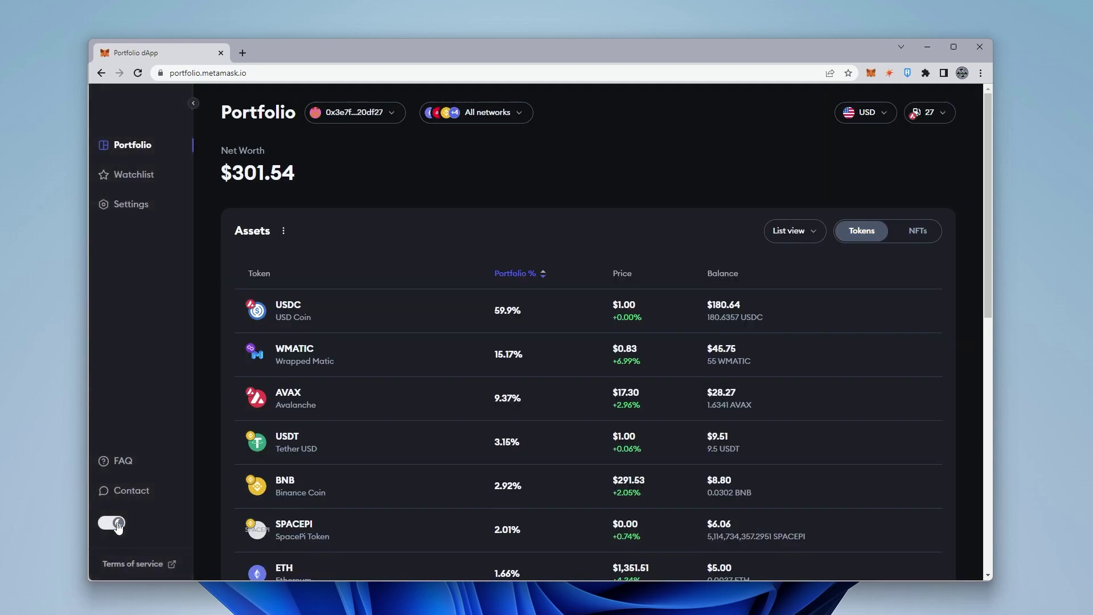